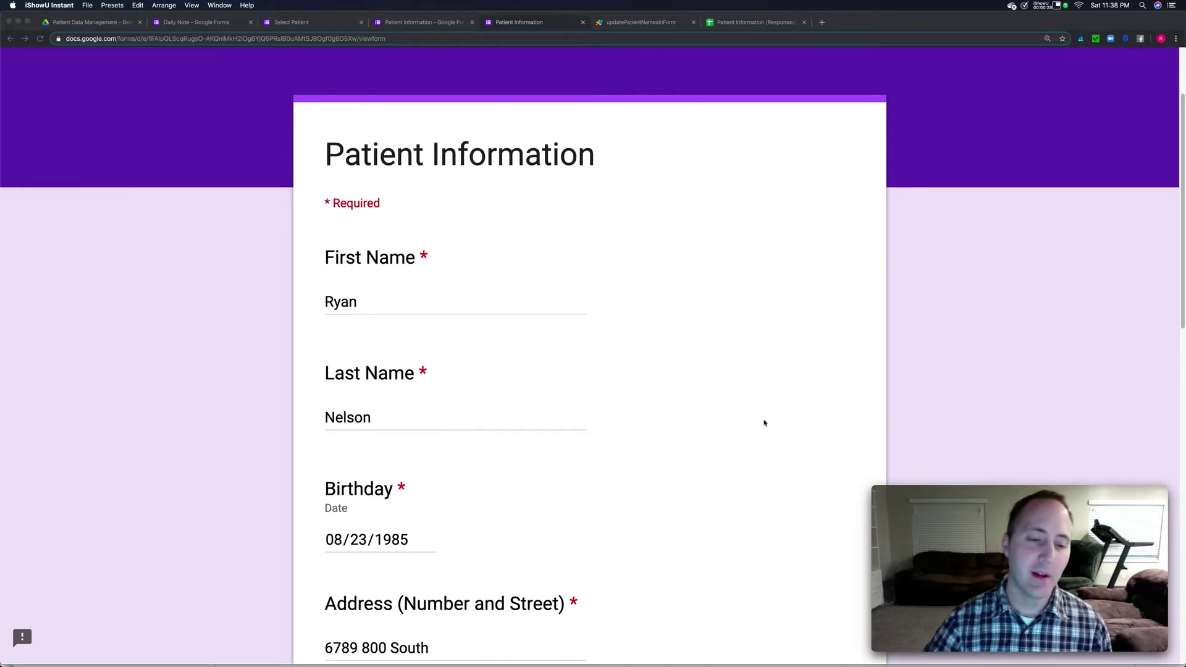
Scroll through the filled-in Patient Information form to review the name and birthday entries.
scroll(764, 423, "down", 5)
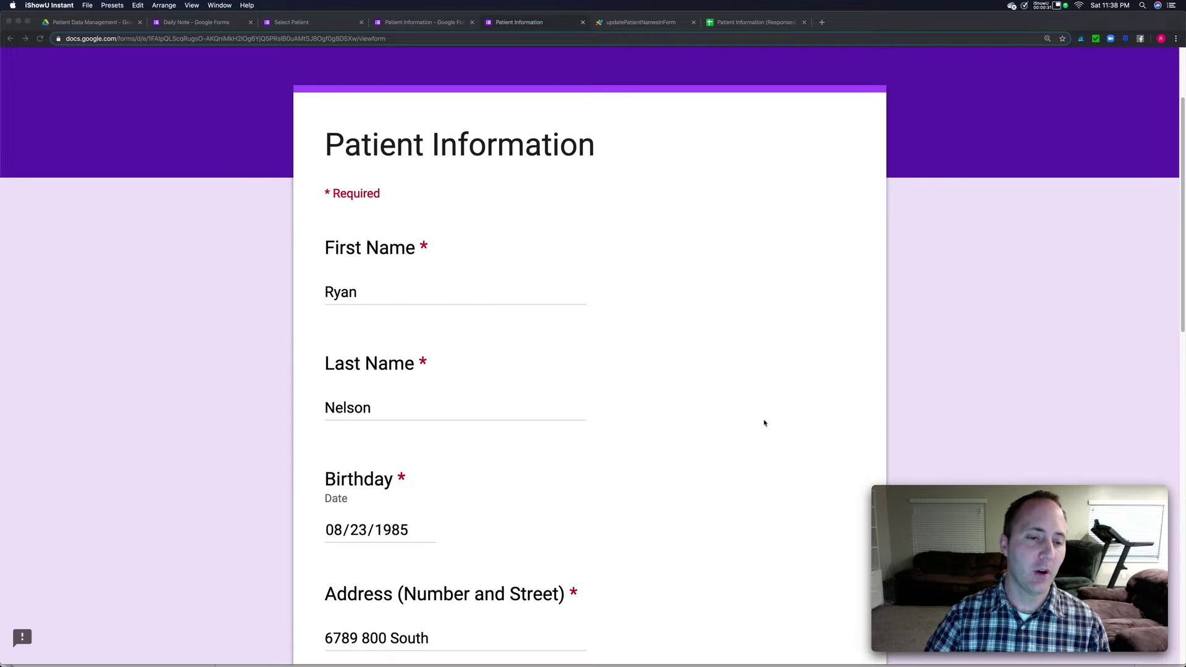
scroll(764, 423, "up", 7)
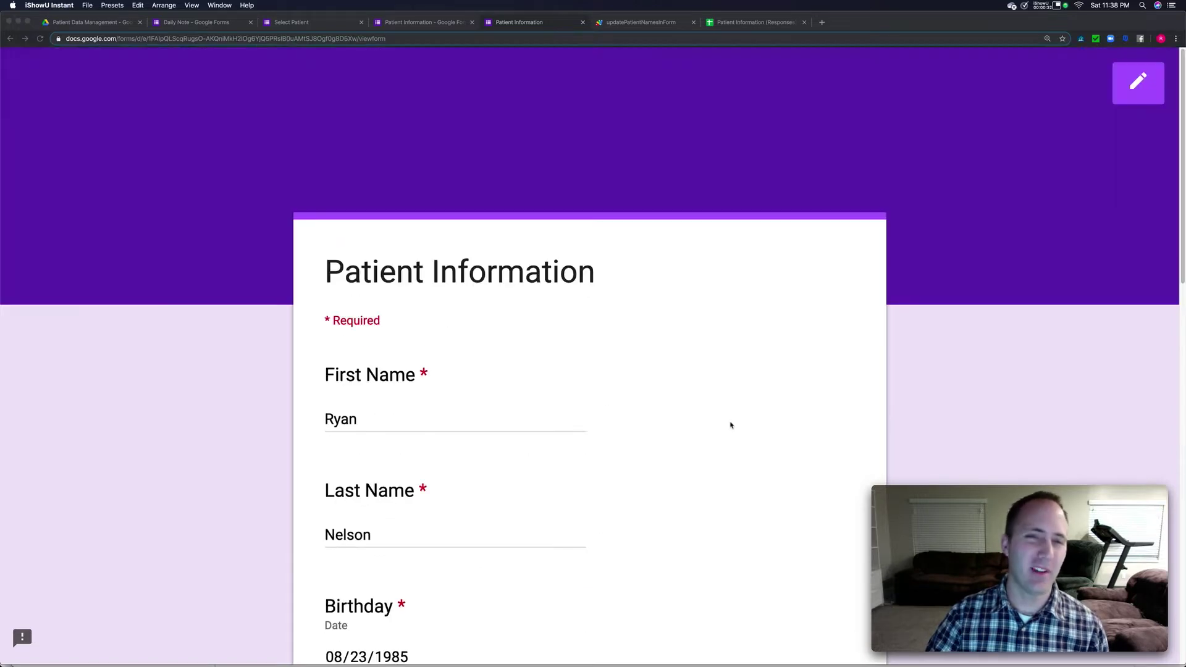
Browse the Select Patient form's patient dropdown and close it without choosing anyone.
left_click(318, 26)
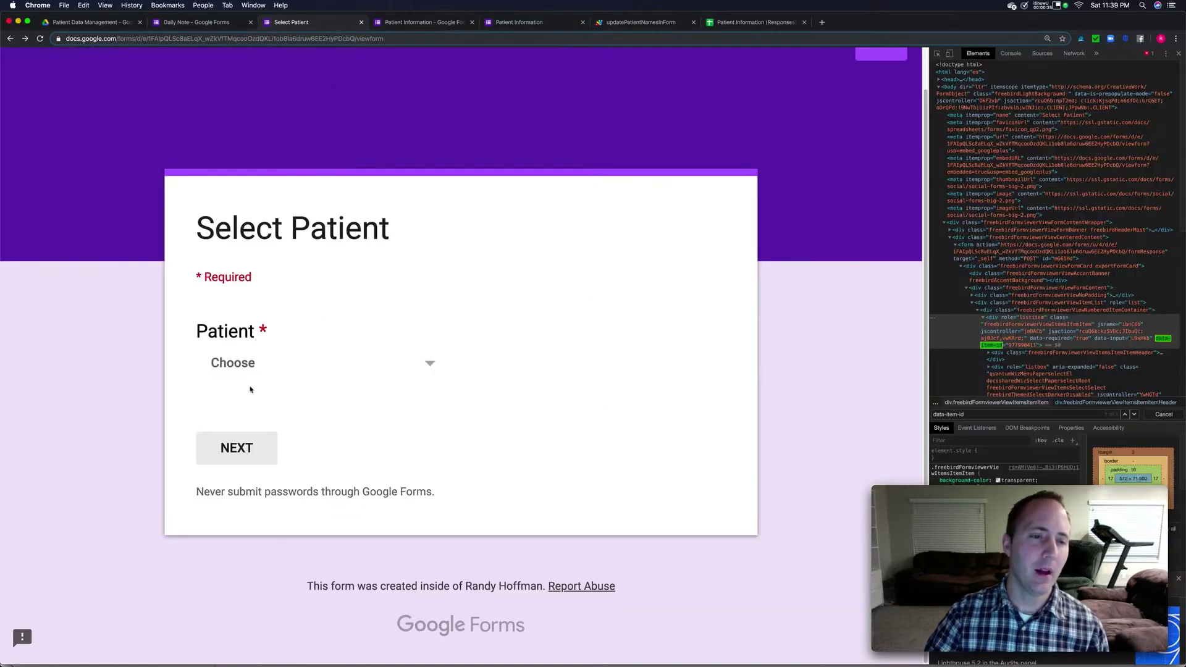
left_click(260, 365)
scroll(340, 458, "down", 1)
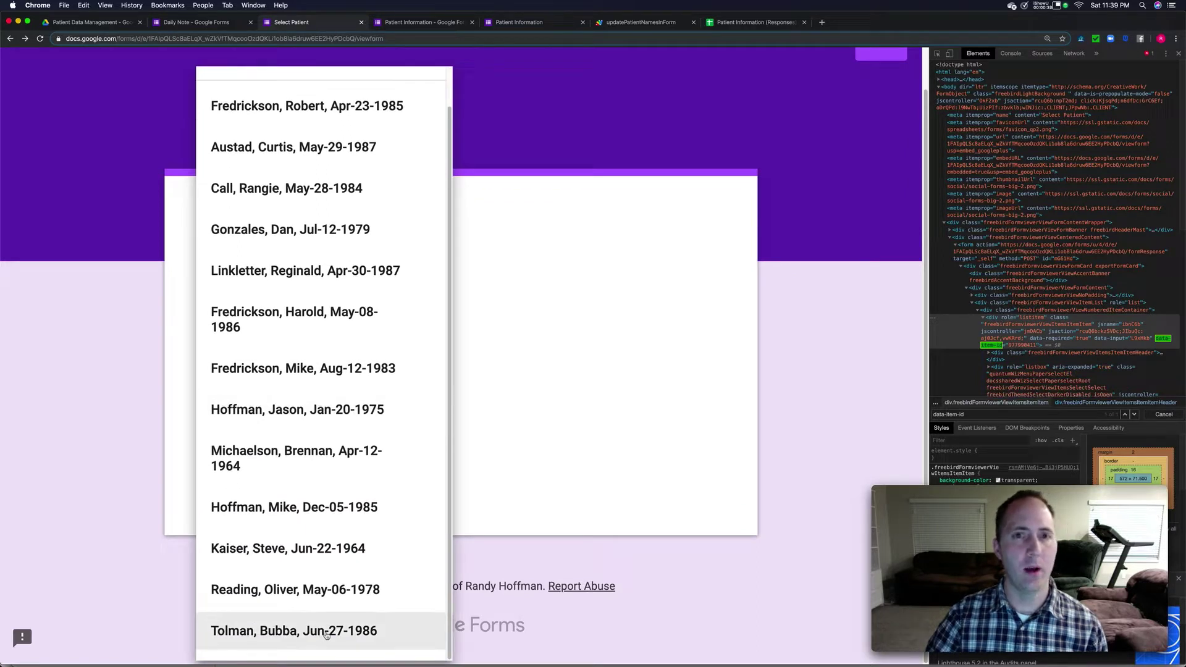
left_click(520, 28)
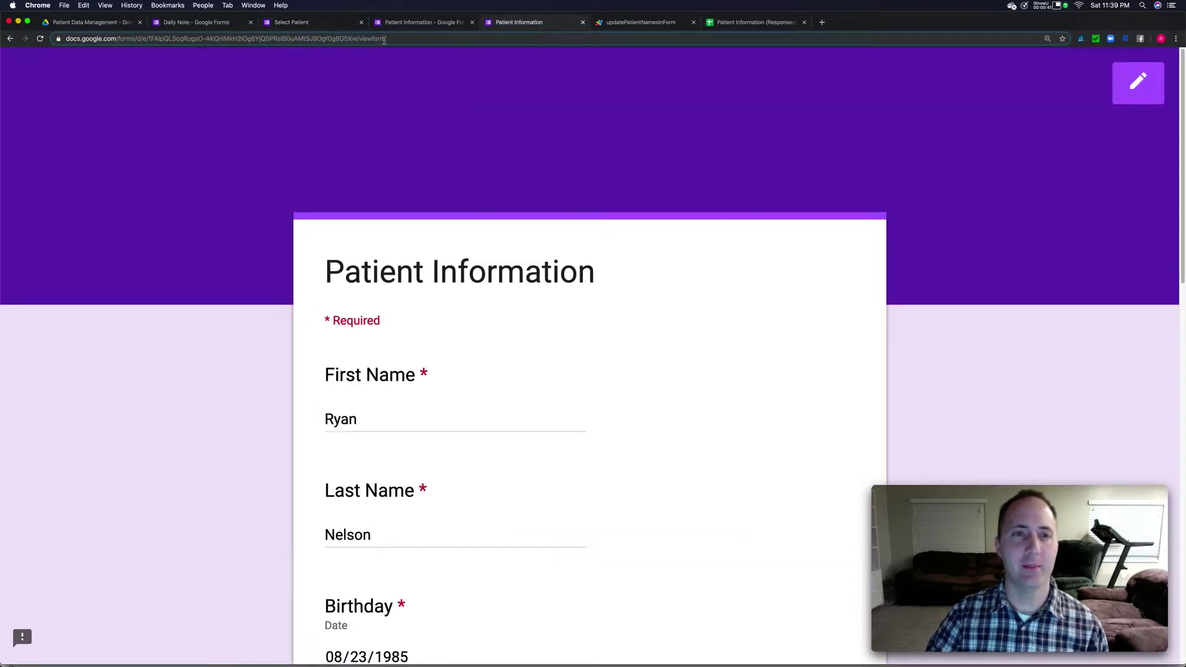
left_click(314, 27)
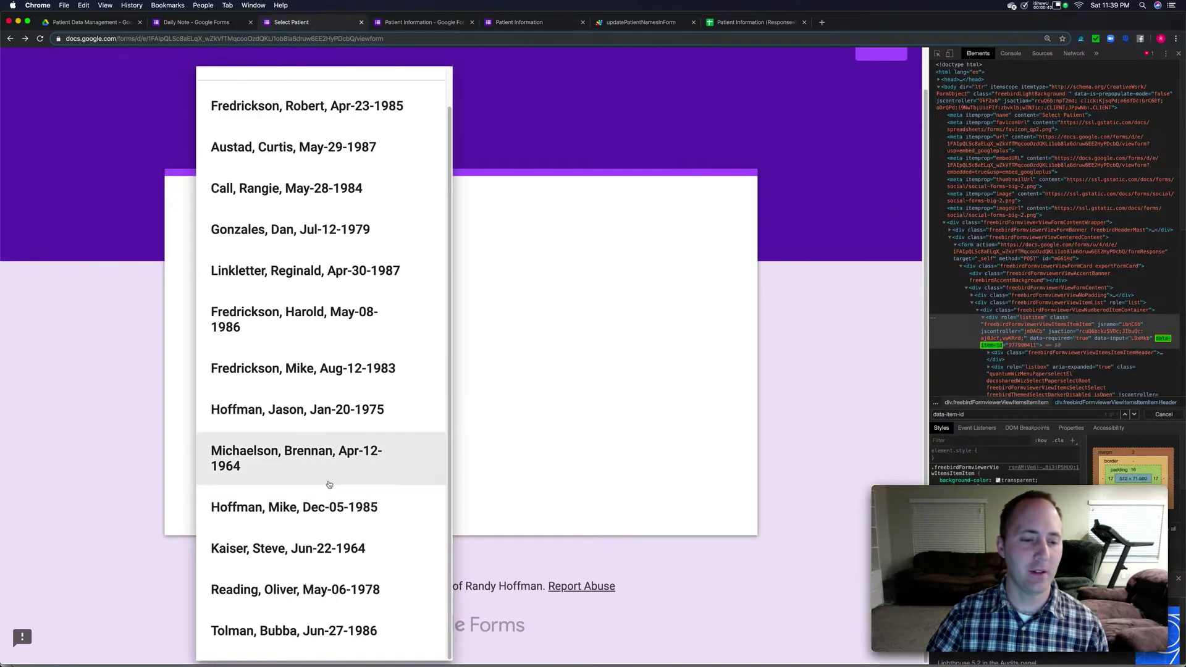
scroll(356, 446, "up", 1)
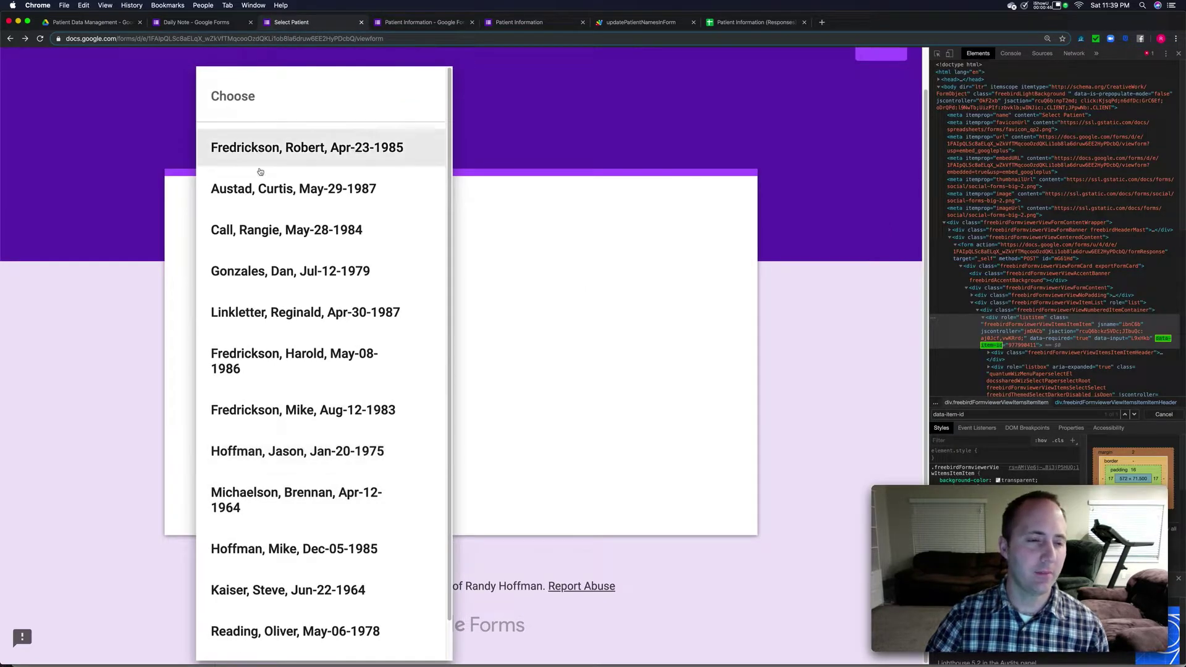
scroll(378, 510, "down", 1)
left_click(609, 196)
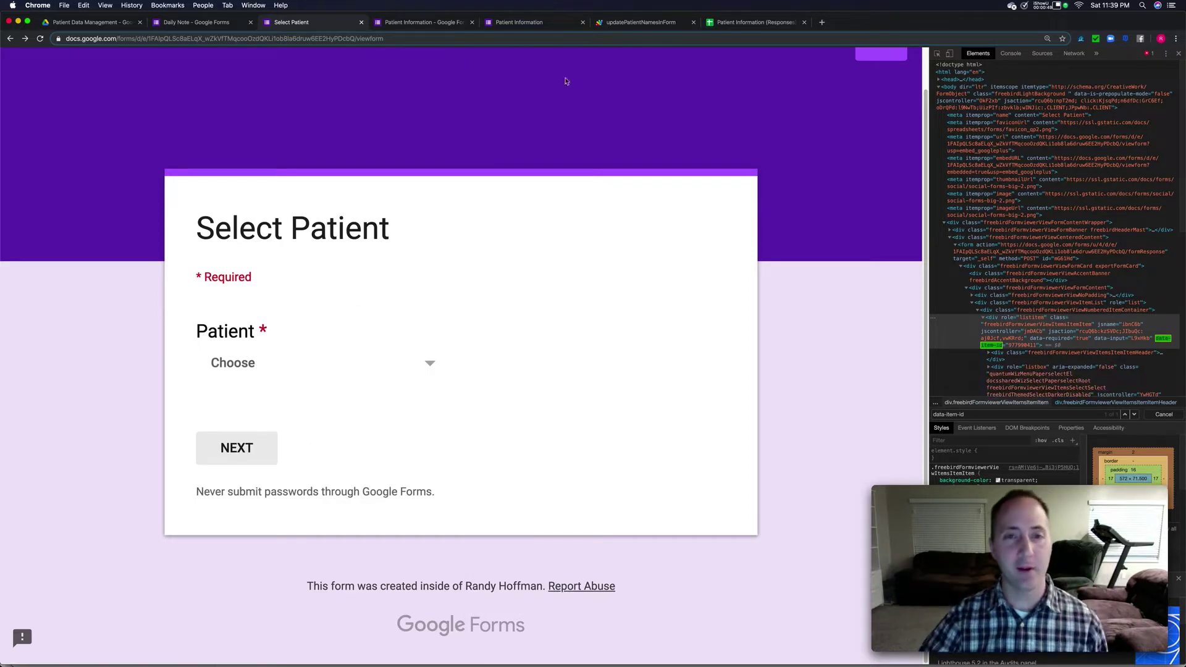
Submit the completed Patient Information form for the new patient.
left_click(522, 24)
scroll(657, 451, "down", 5)
scroll(657, 451, "down", 9)
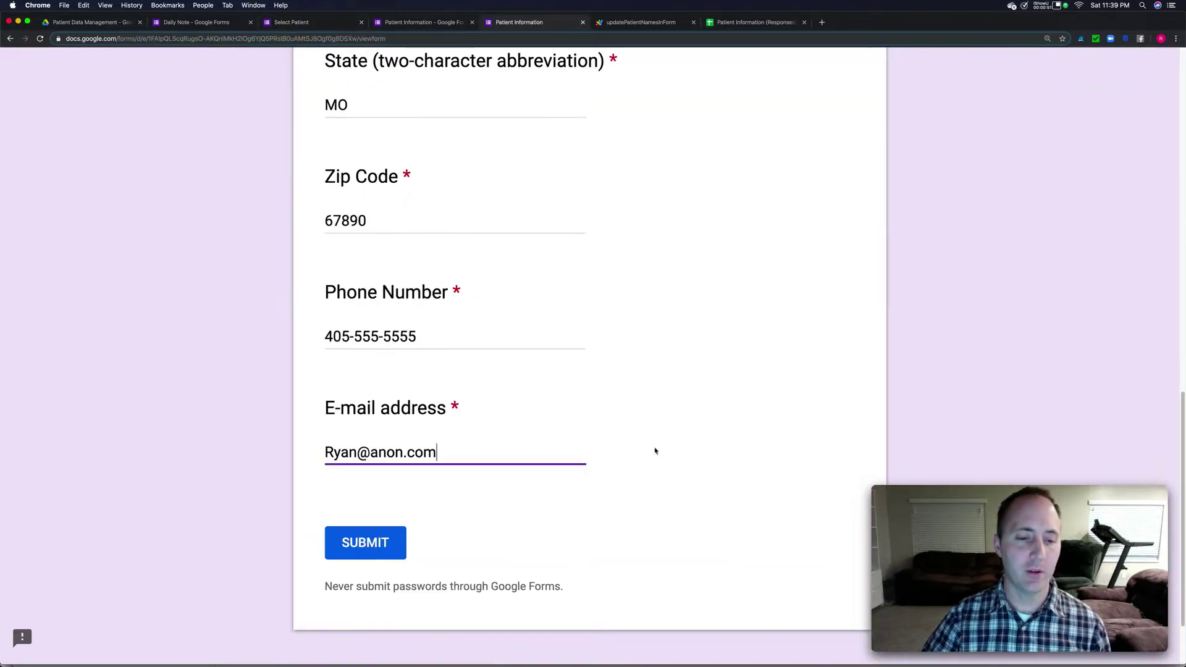
left_click(363, 555)
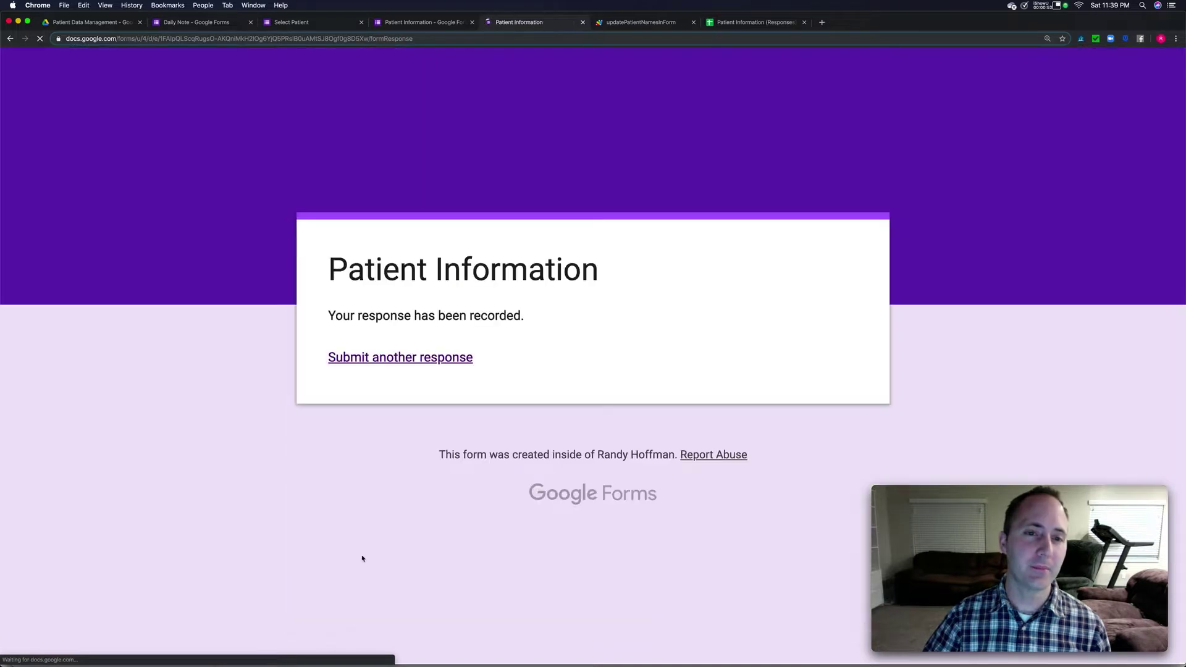
Reload the Select Patient form, pick the newly added patient from the dropdown, and continue to Create Note.
left_click(330, 24)
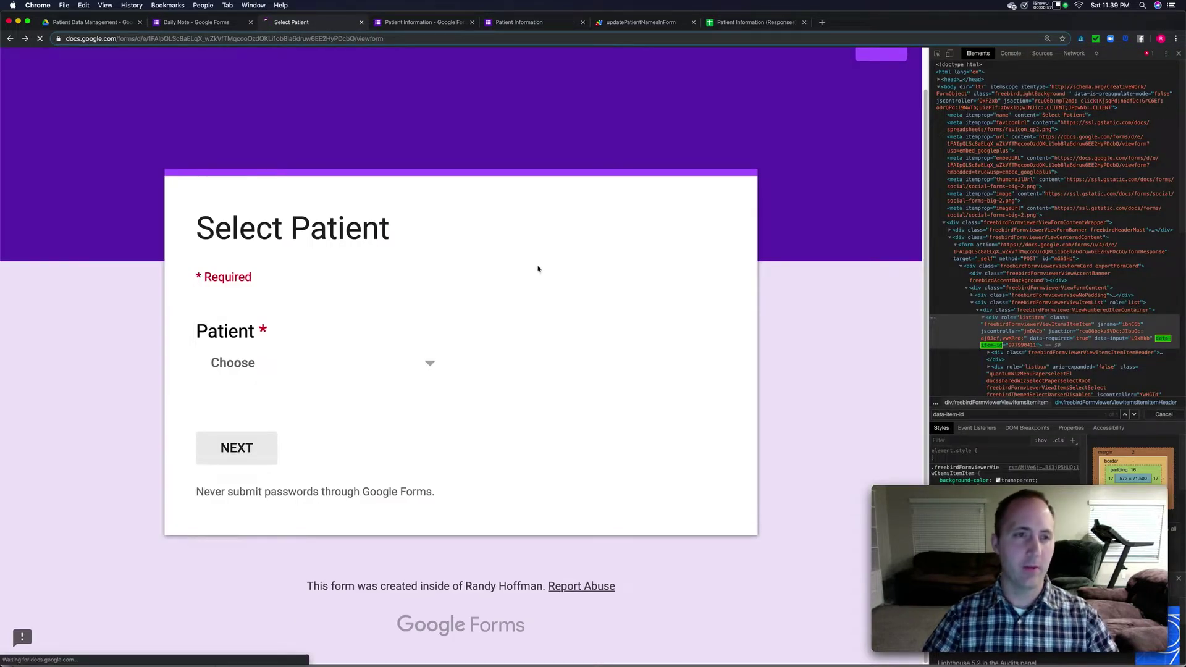
key("super+r")
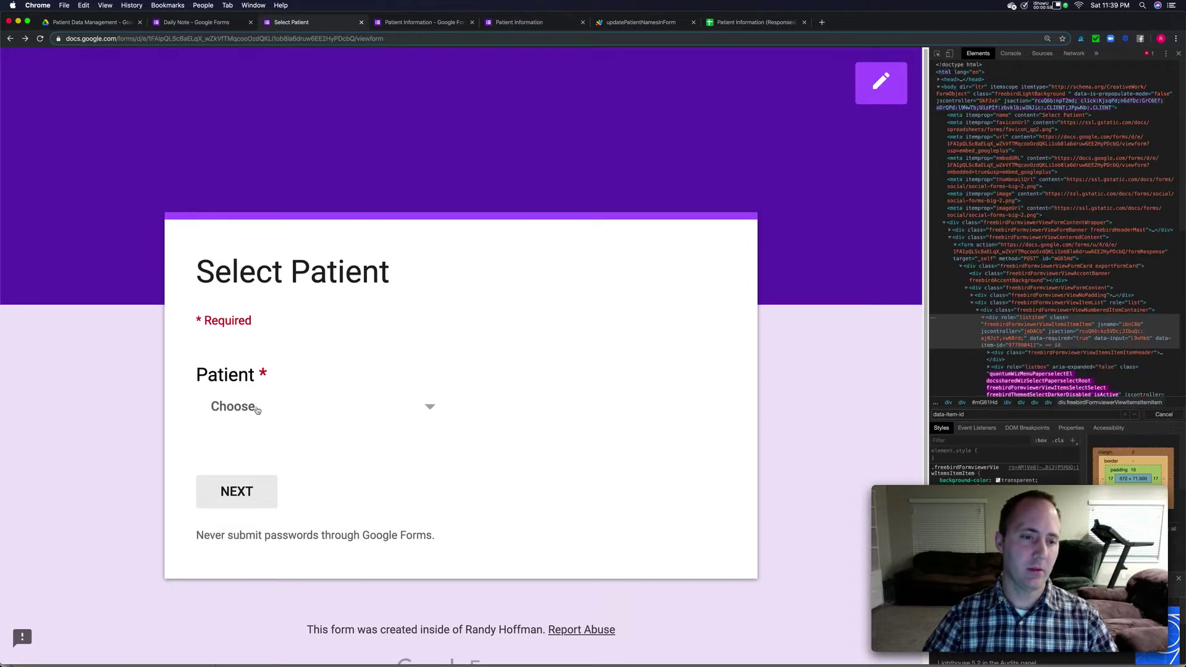
left_click(257, 408)
scroll(328, 489, "down", 2)
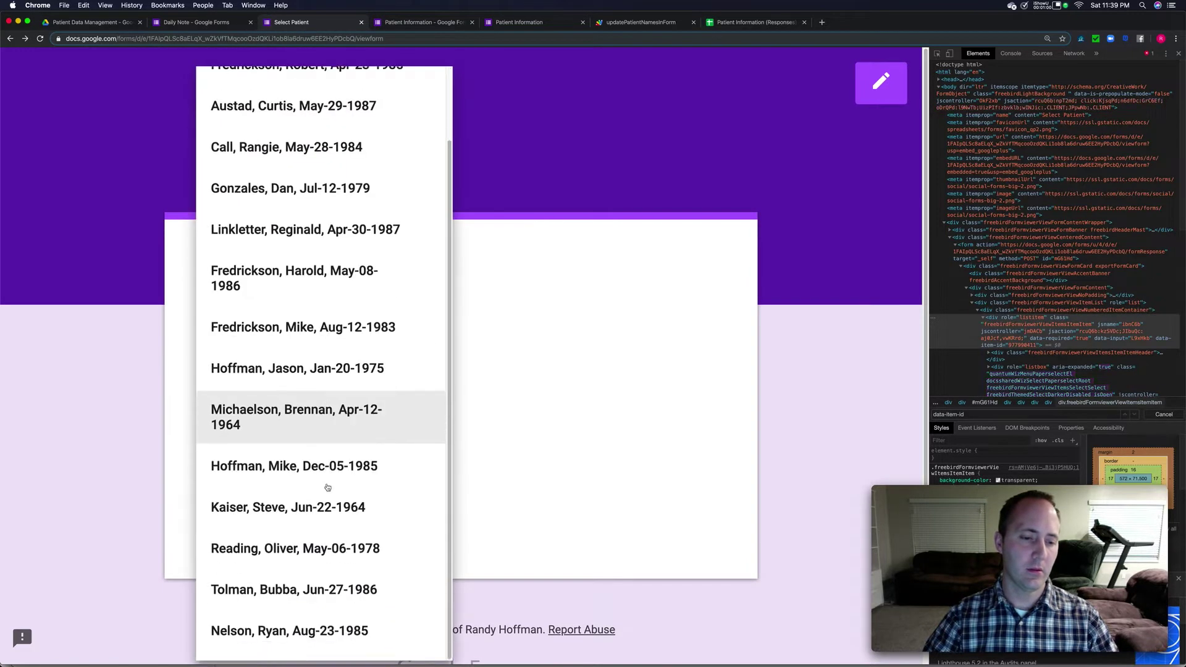
left_click(352, 643)
left_click(241, 494)
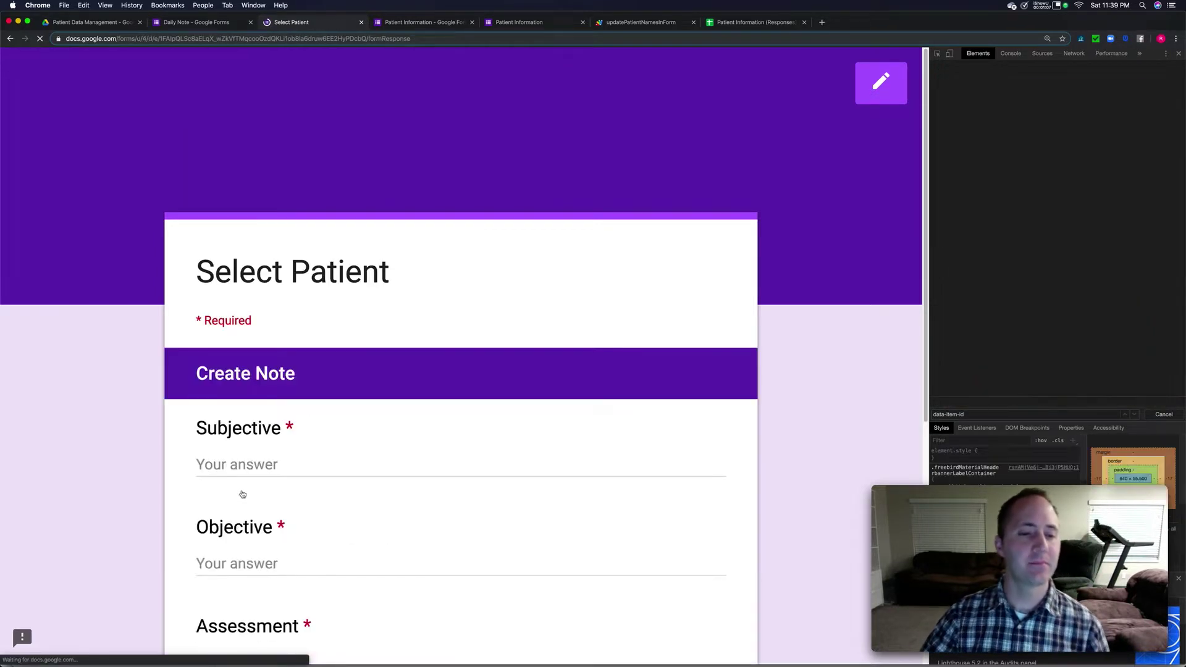
scroll(234, 465, "down", 3)
Submit a note: Subjective that the patient's ear hurts, Objective 'Ear is bleeding', Assessment 'I can see it', Plan 'Band aid'.
left_click(261, 276)
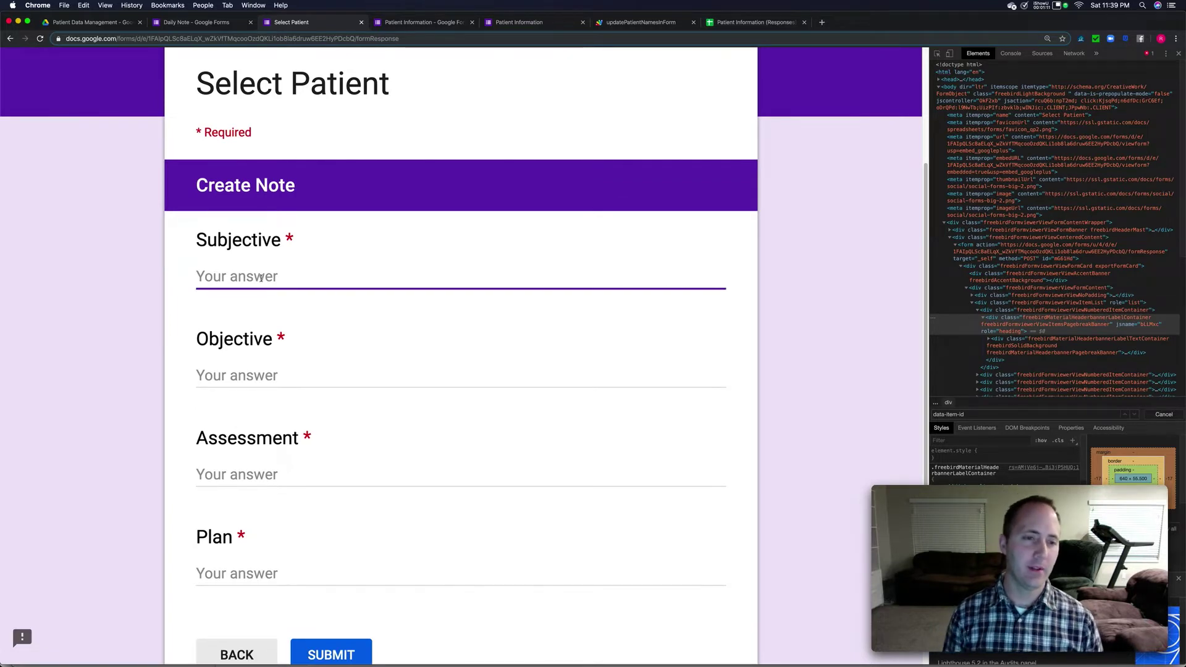
type("R")
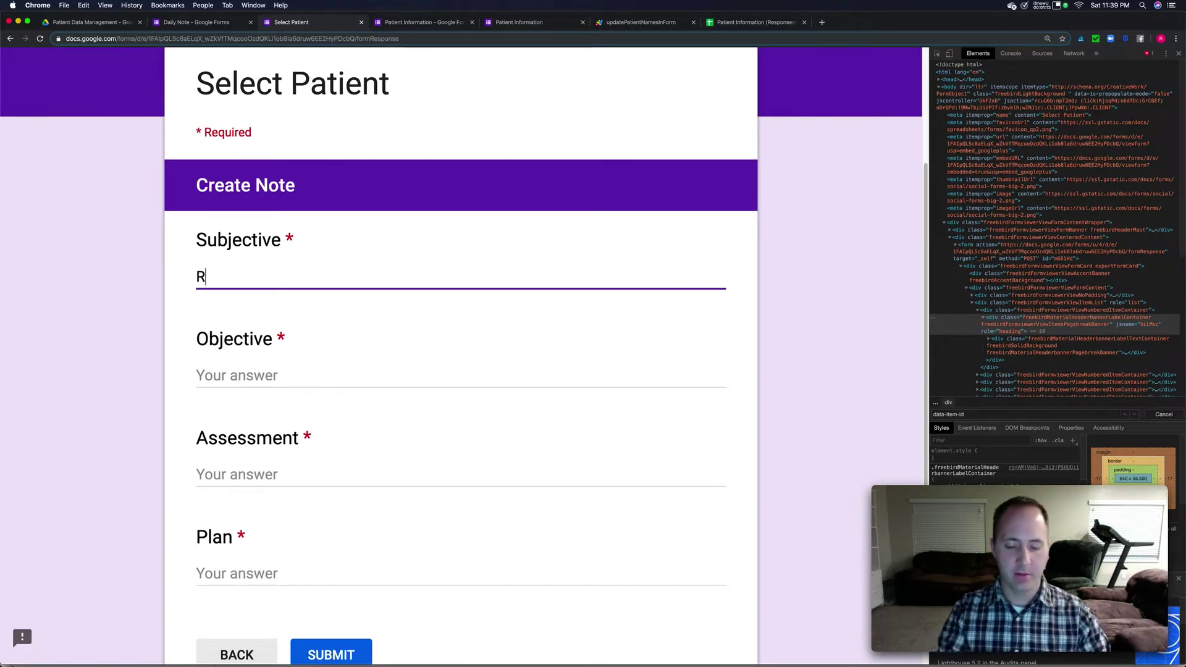
type("yan's")
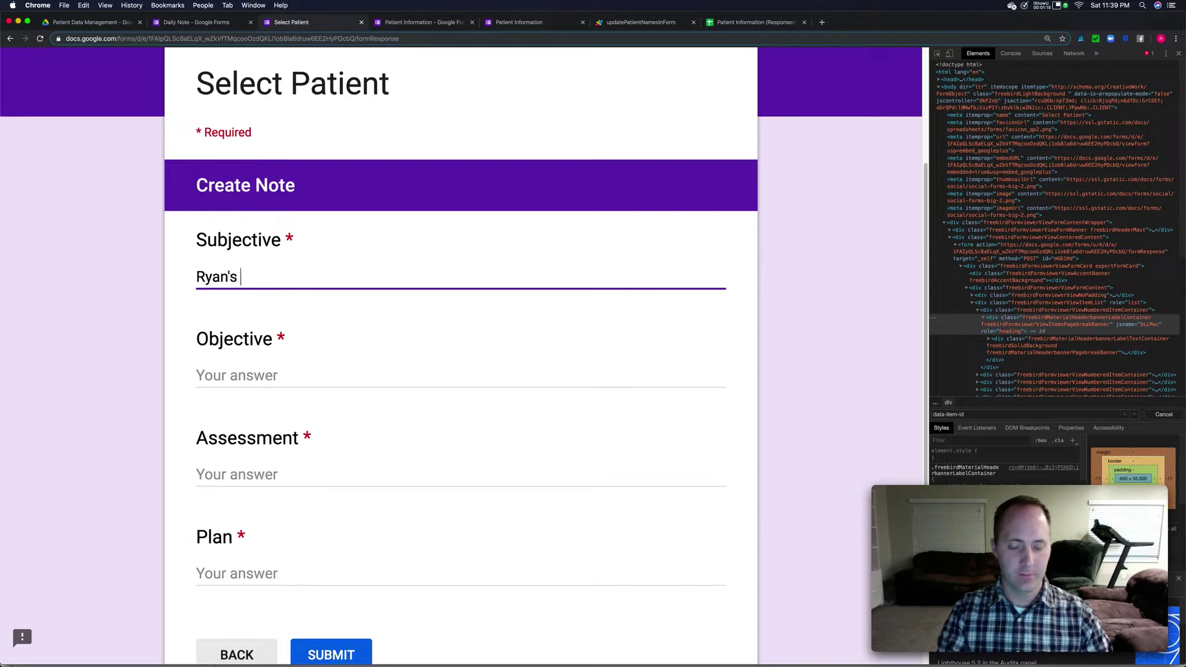
type(" ear ")
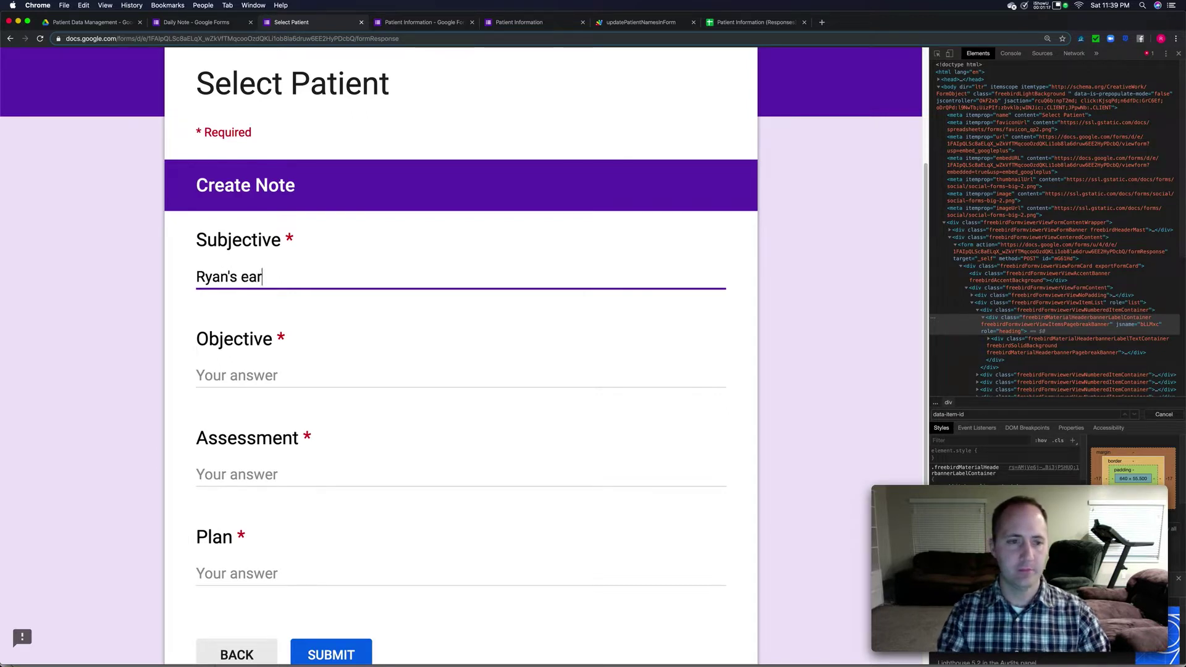
type("hurts")
key("Tab")
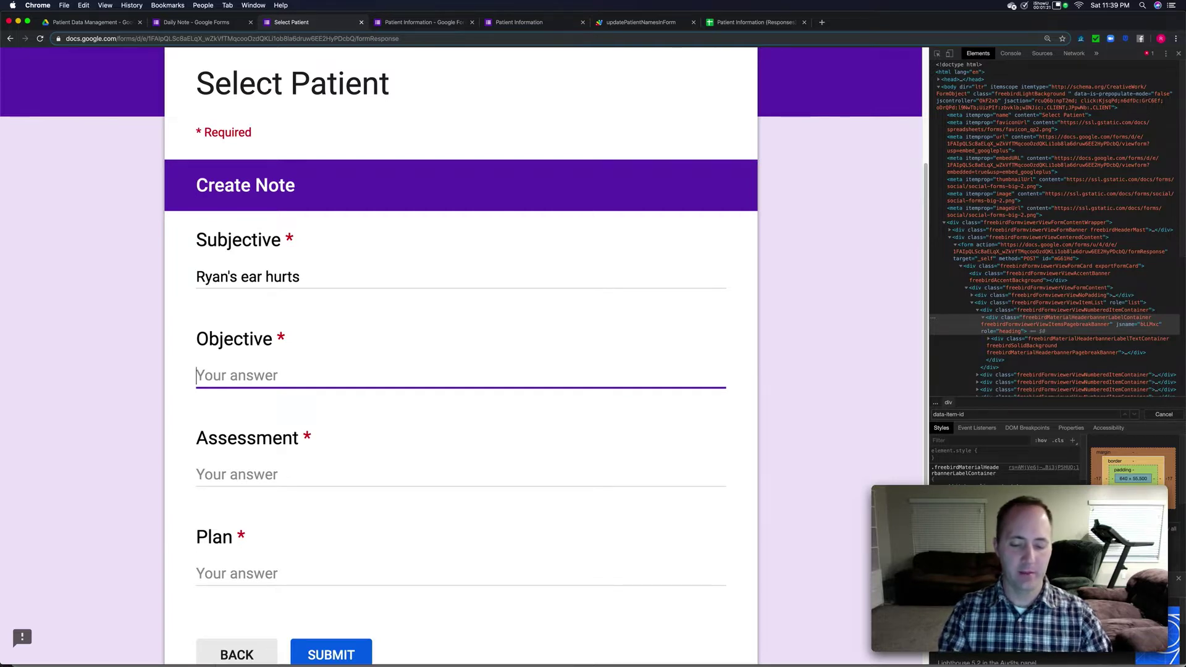
type("Ear ")
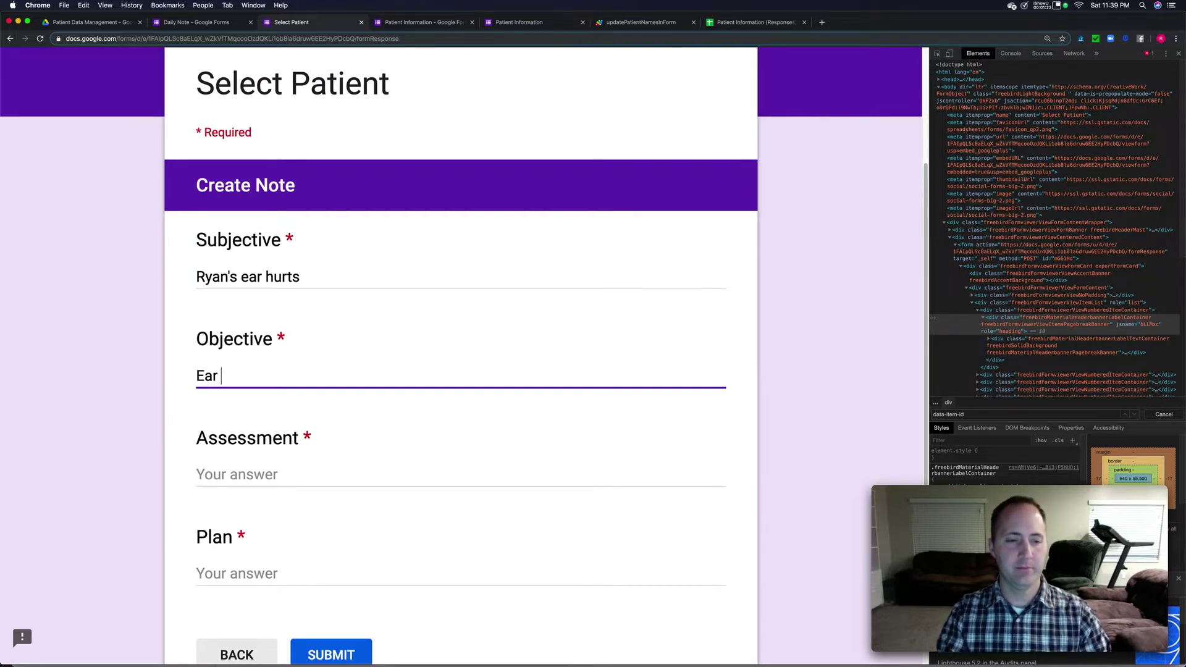
type("is bleeding")
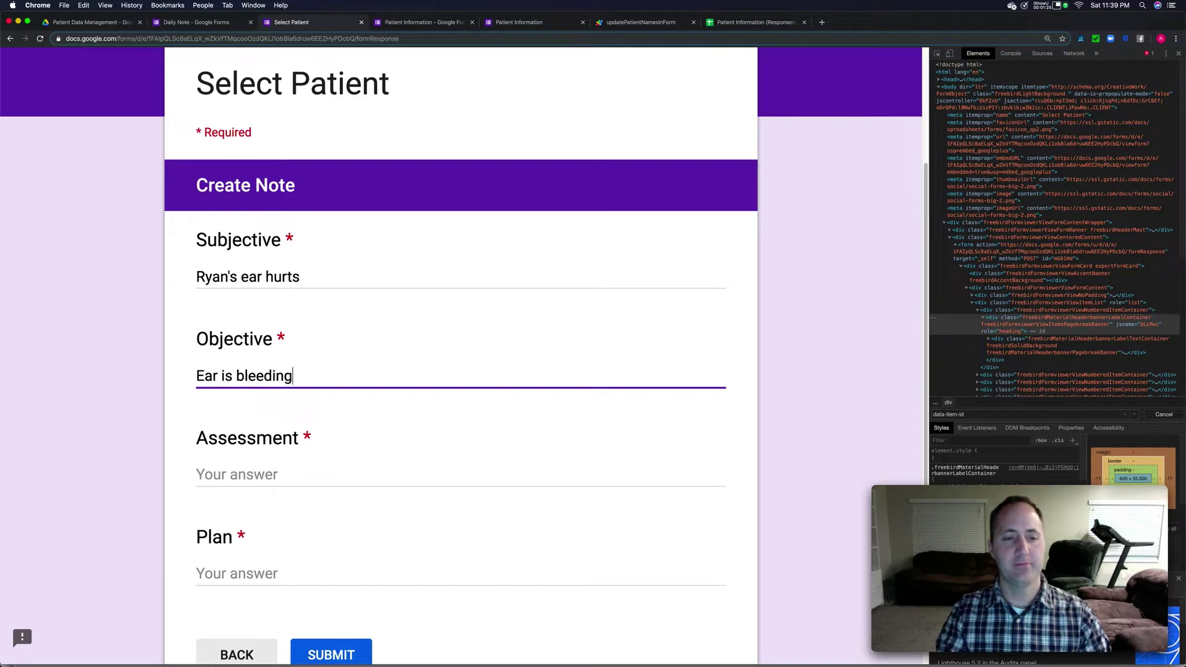
key("Tab")
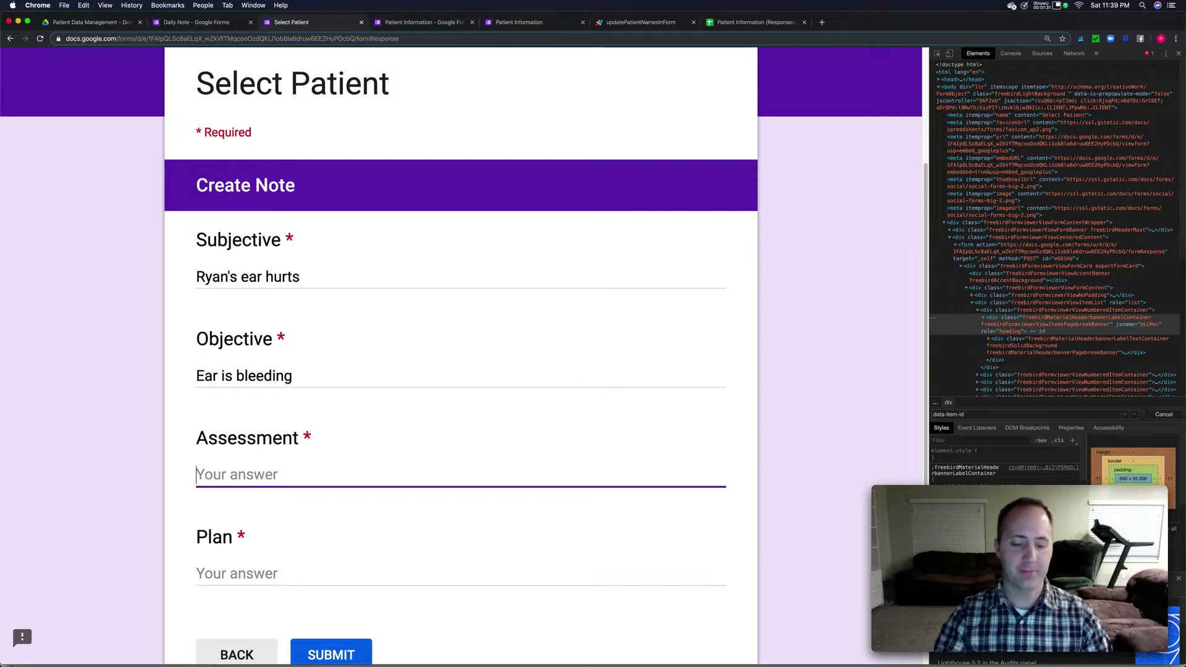
type("I can see it")
key("Tab")
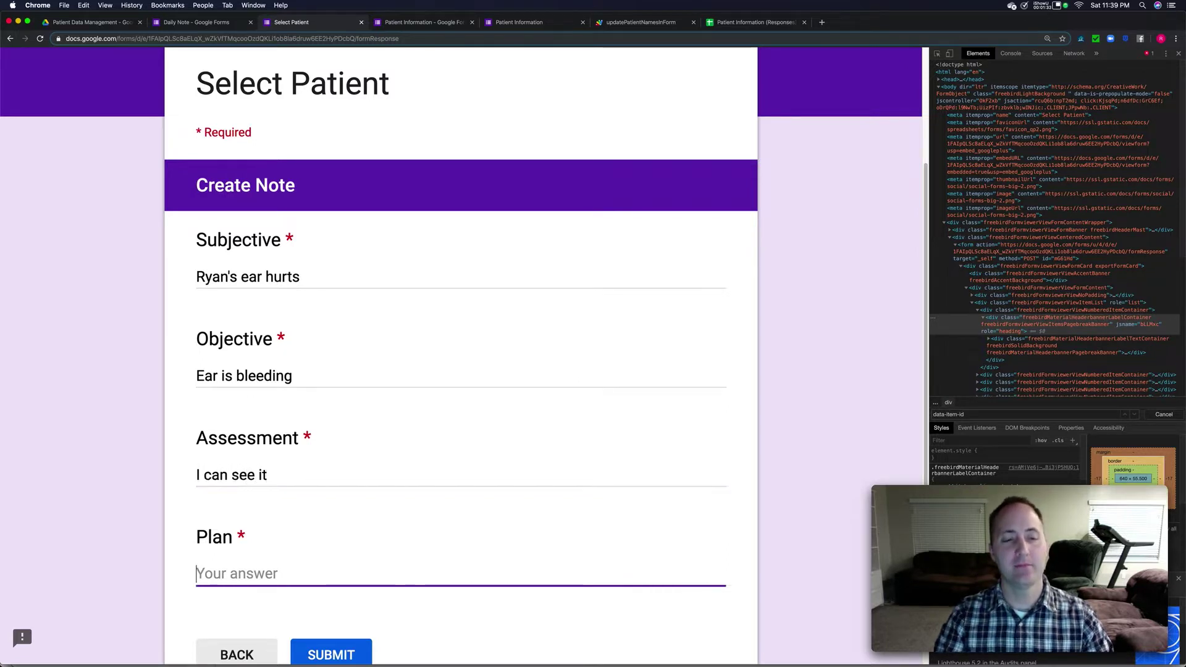
type("Band aid")
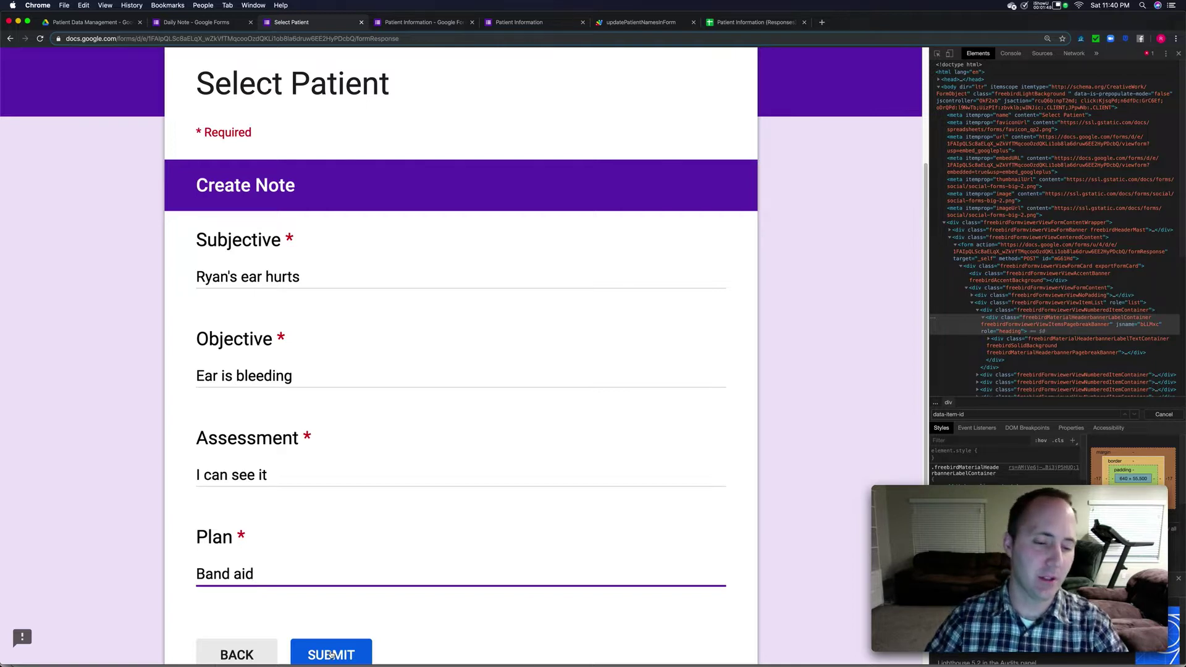
left_click(331, 655)
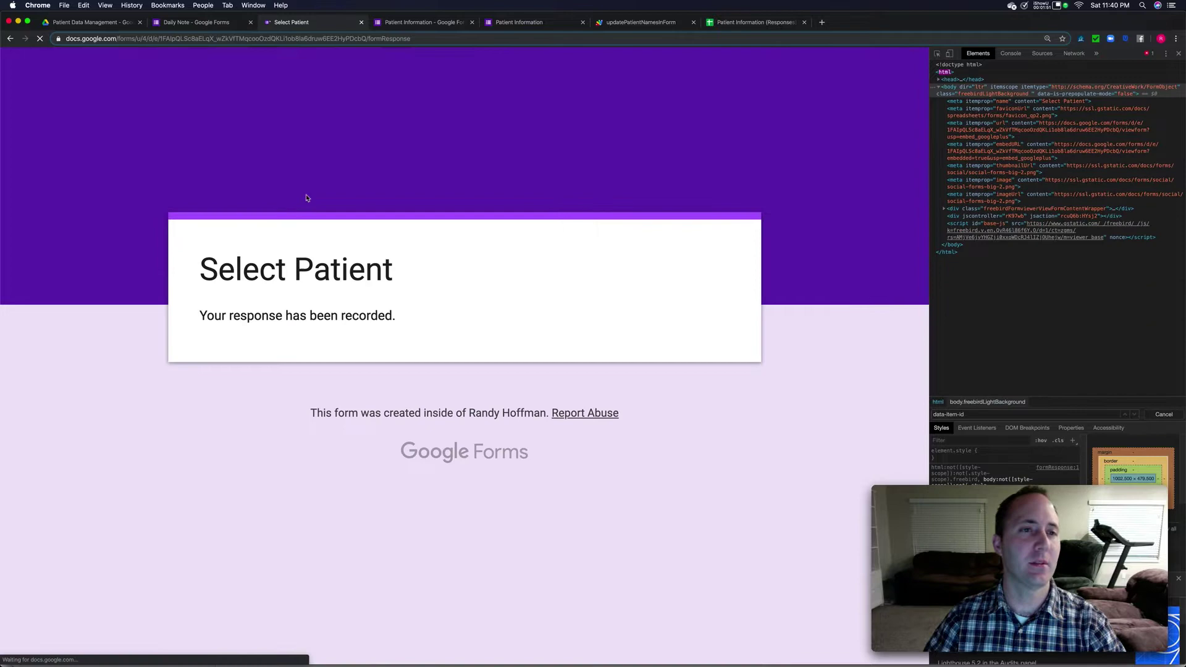
Check the new row in Form Responses 2, then set the Printable Daily Note's F1 row number to 9.
left_click(733, 23)
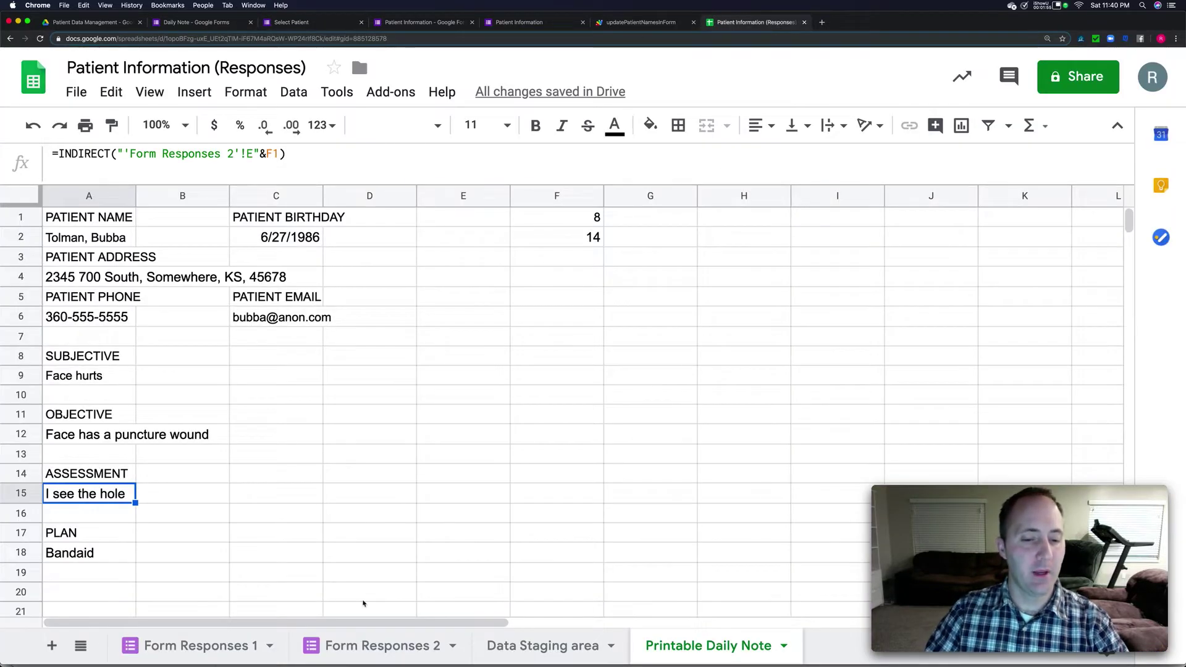
left_click(381, 643)
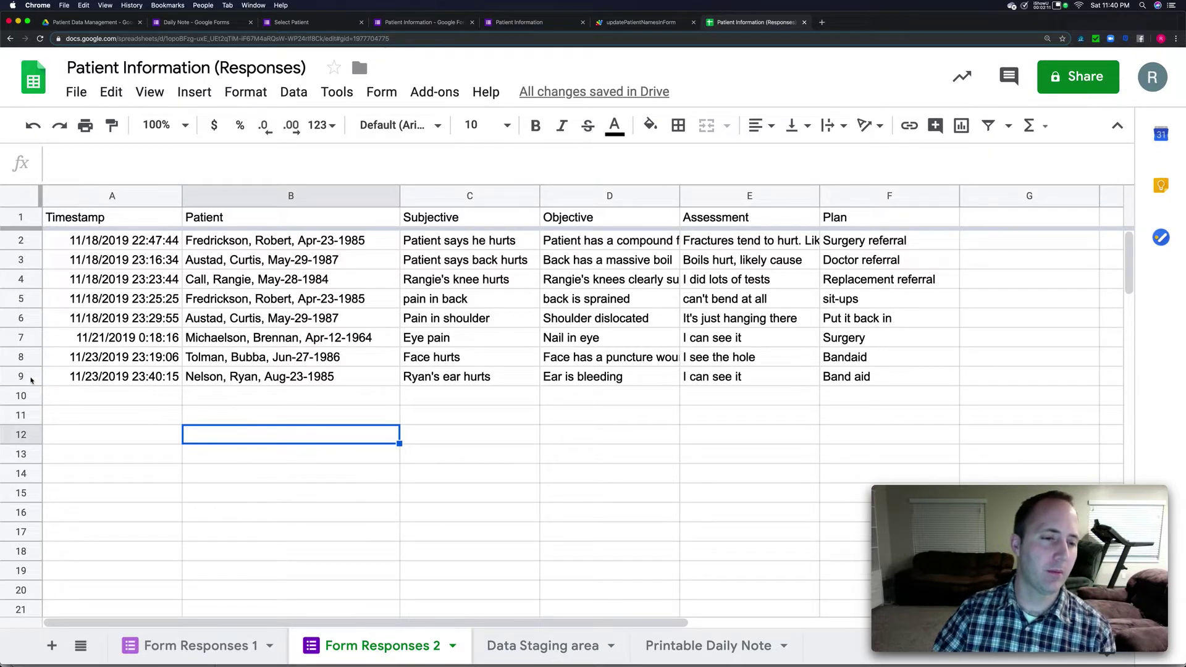
left_click(698, 645)
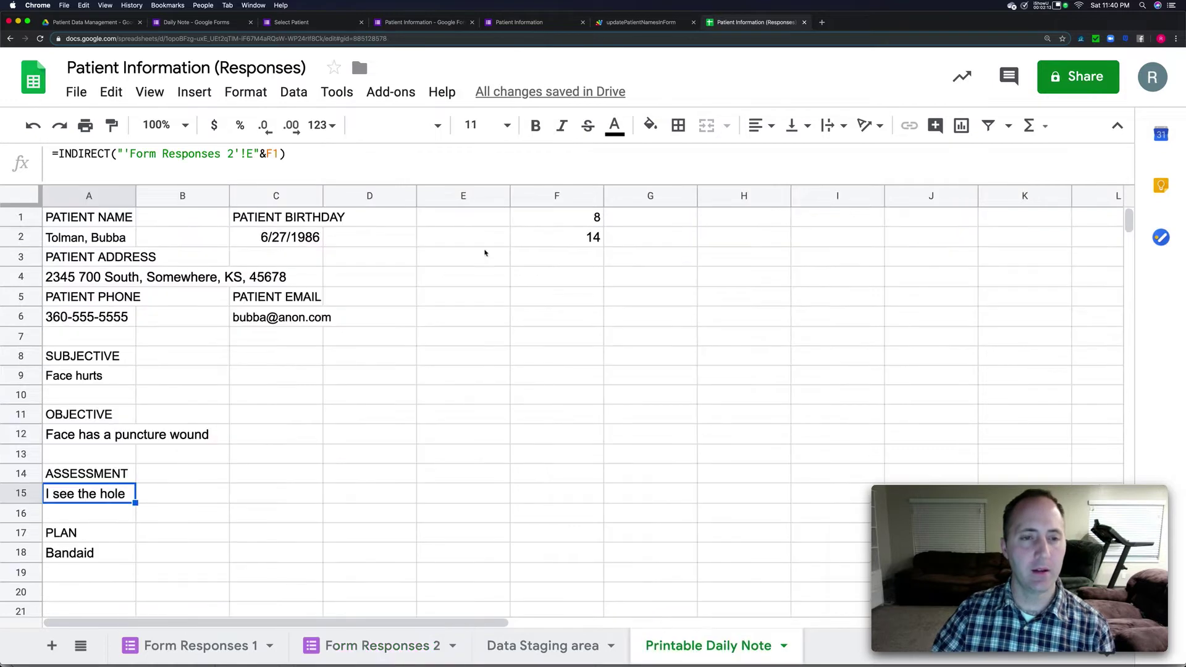
left_click(579, 217)
type("9")
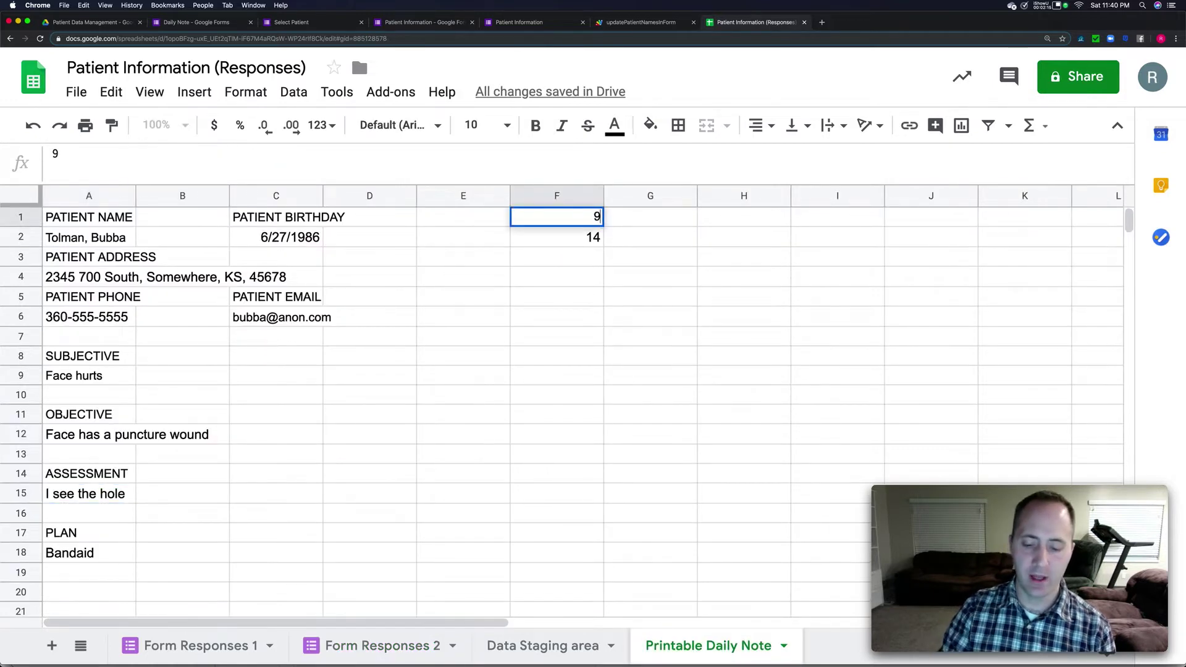
key("Return")
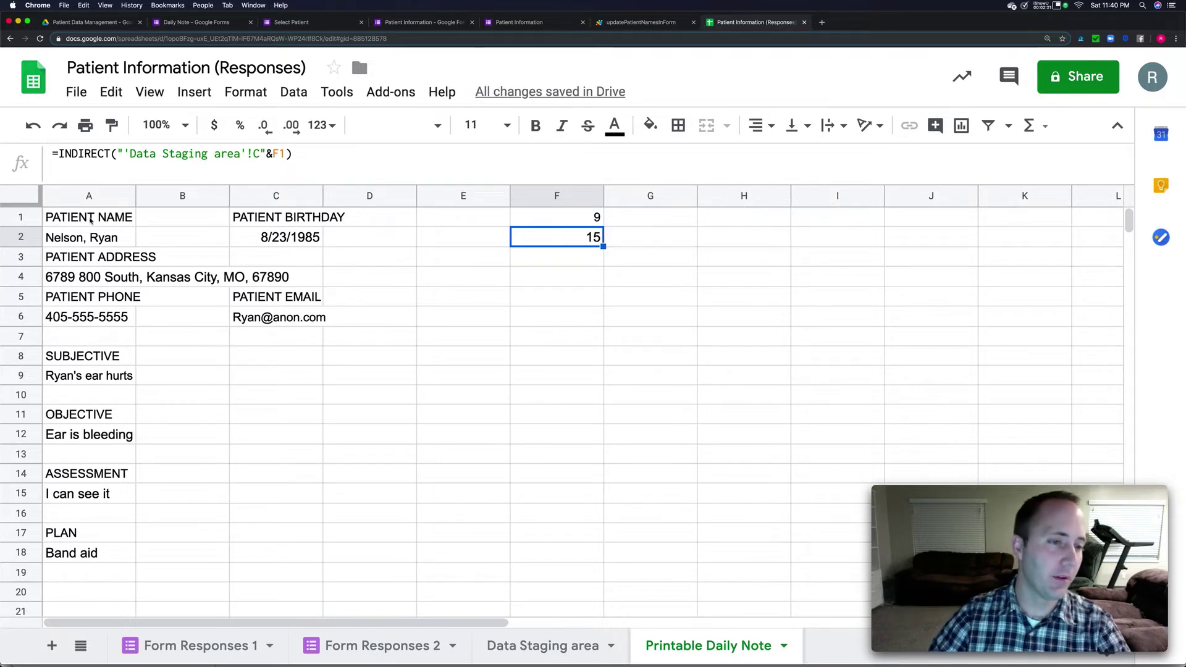
Review the INDIRECT formulas in A2, A6 and A9, then select the note area A1:D19.
left_click(91, 243)
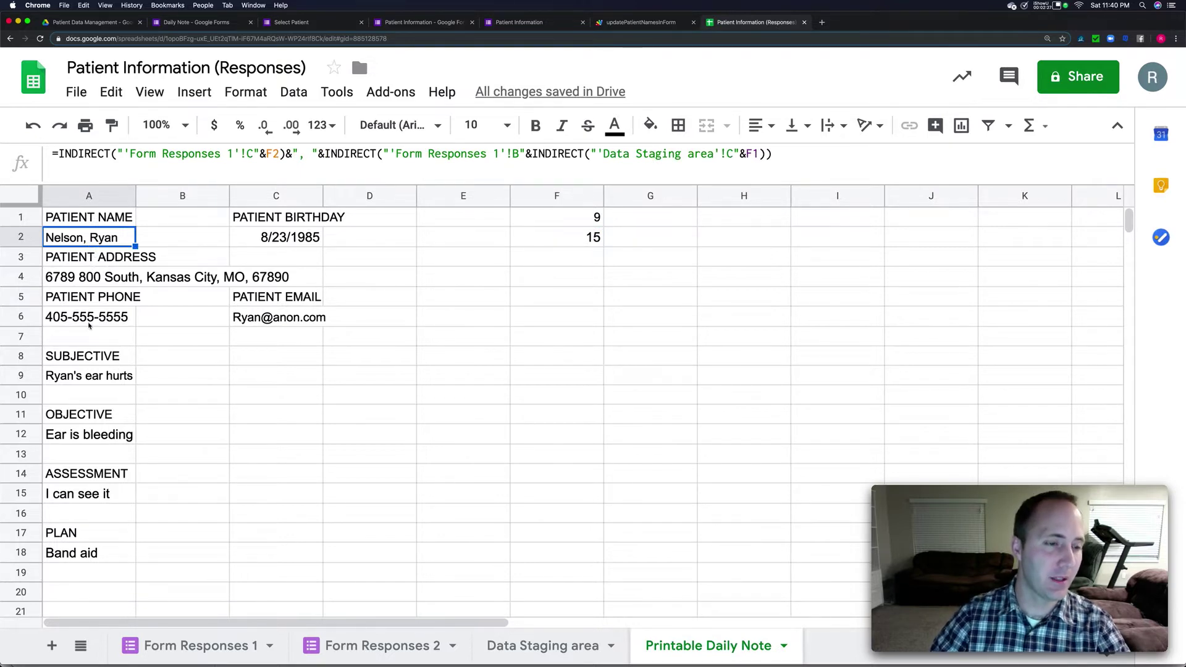
left_click(90, 325)
left_click(104, 382)
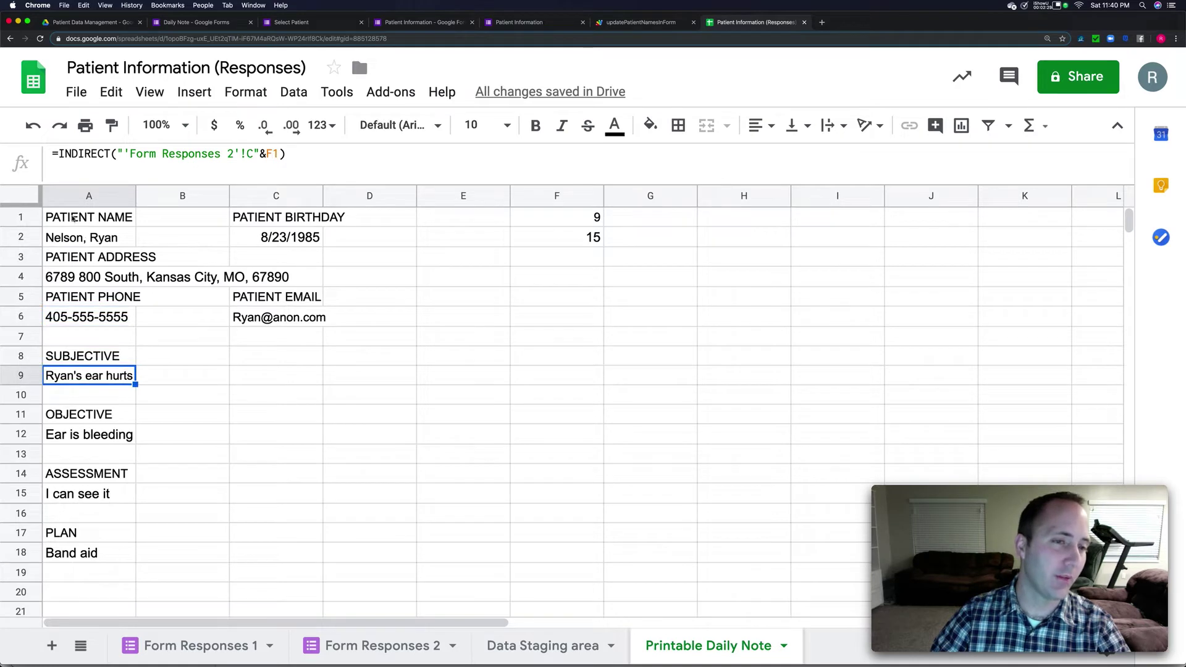
mouse_move(76, 219)
left_mouse_down()
mouse_move(246, 492)
mouse_move(261, 579)
mouse_move(307, 569)
mouse_move(352, 590)
mouse_move(278, 580)
mouse_move(384, 584)
left_mouse_up()
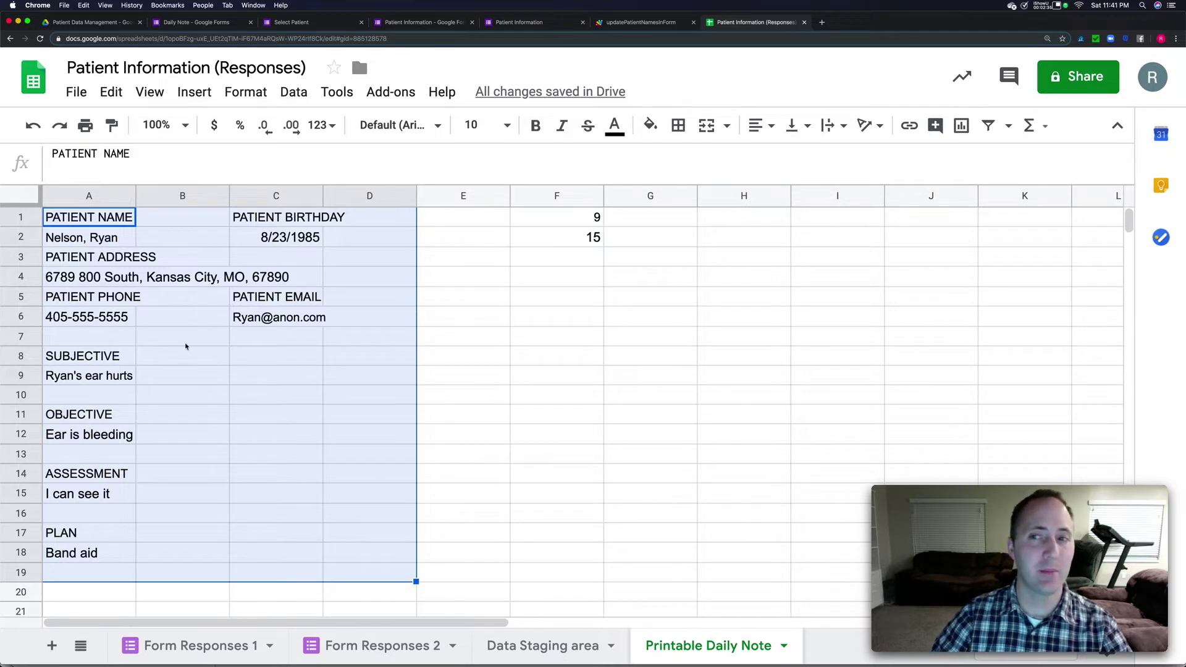
Set the print settings to print only the selected cells A1:D19.
left_click(85, 125)
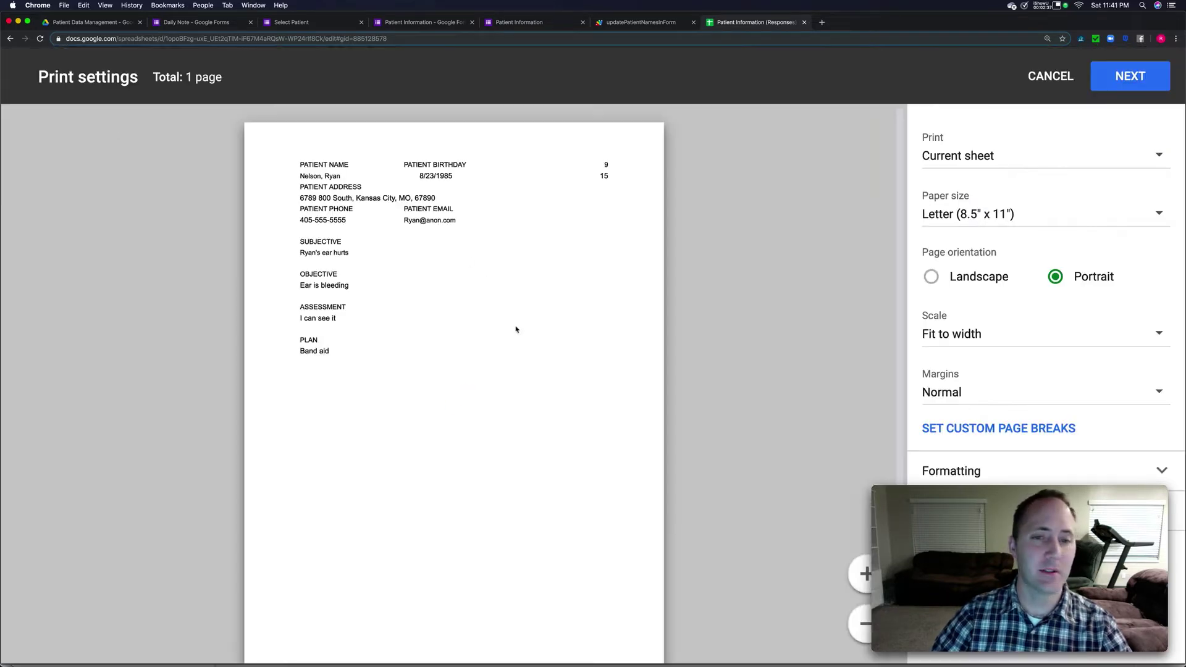
left_click(978, 162)
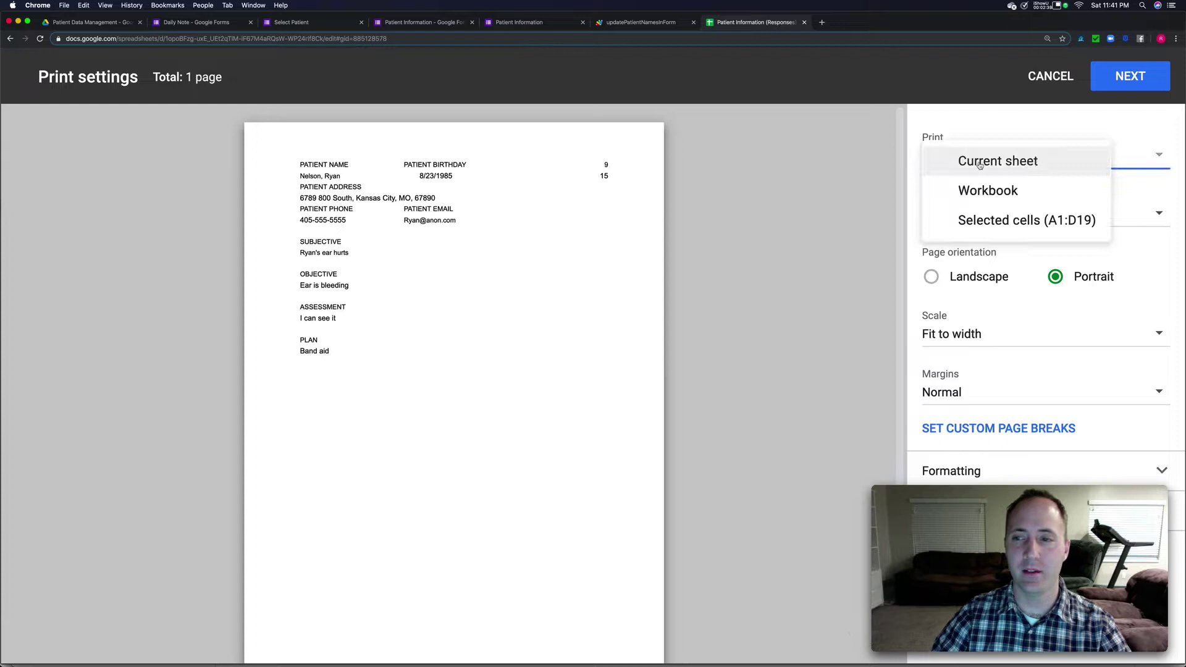
left_click(998, 221)
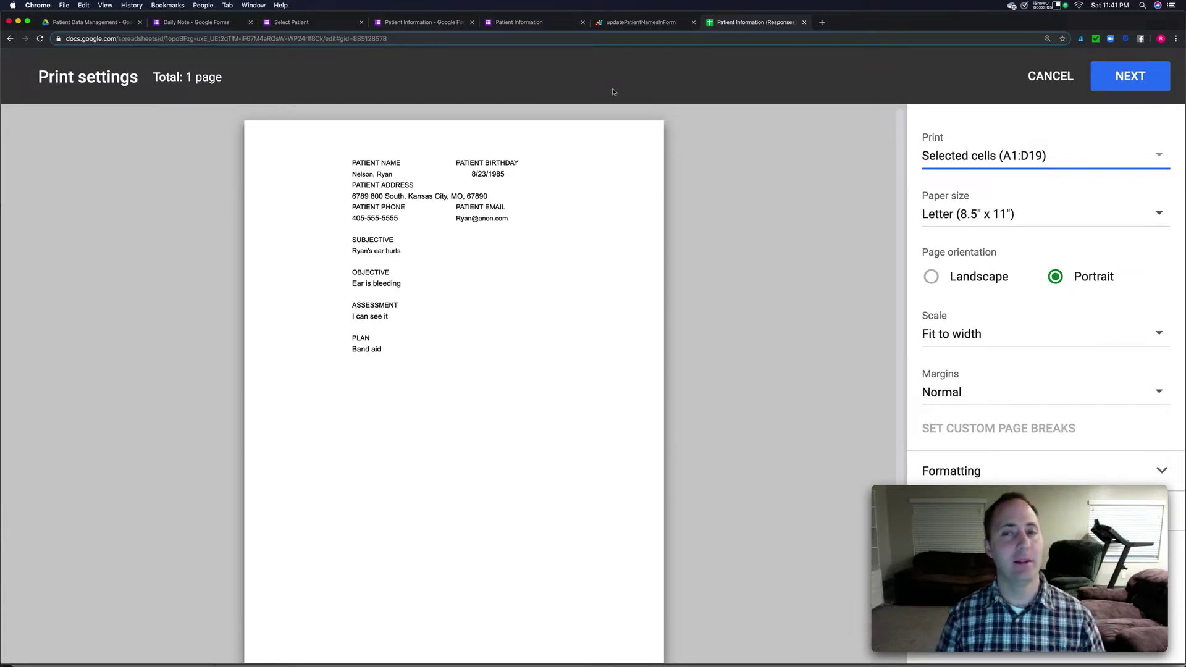
Cancel the print settings without printing and go to the Form Responses 1 sheet.
left_click(635, 24)
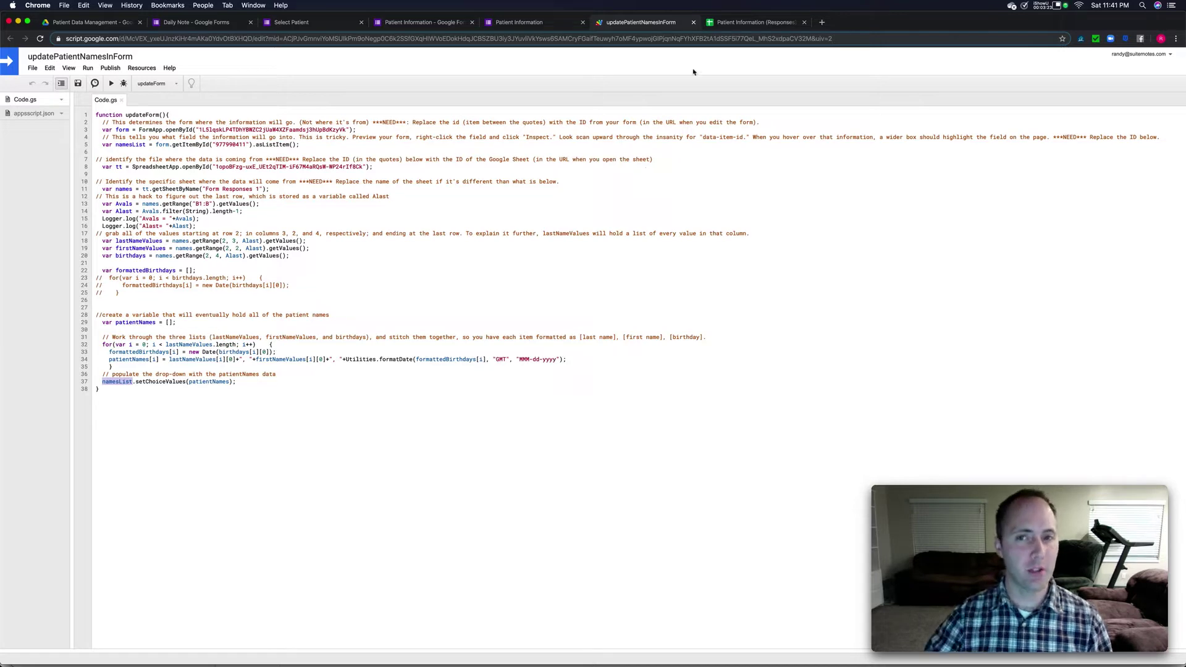
left_click(750, 22)
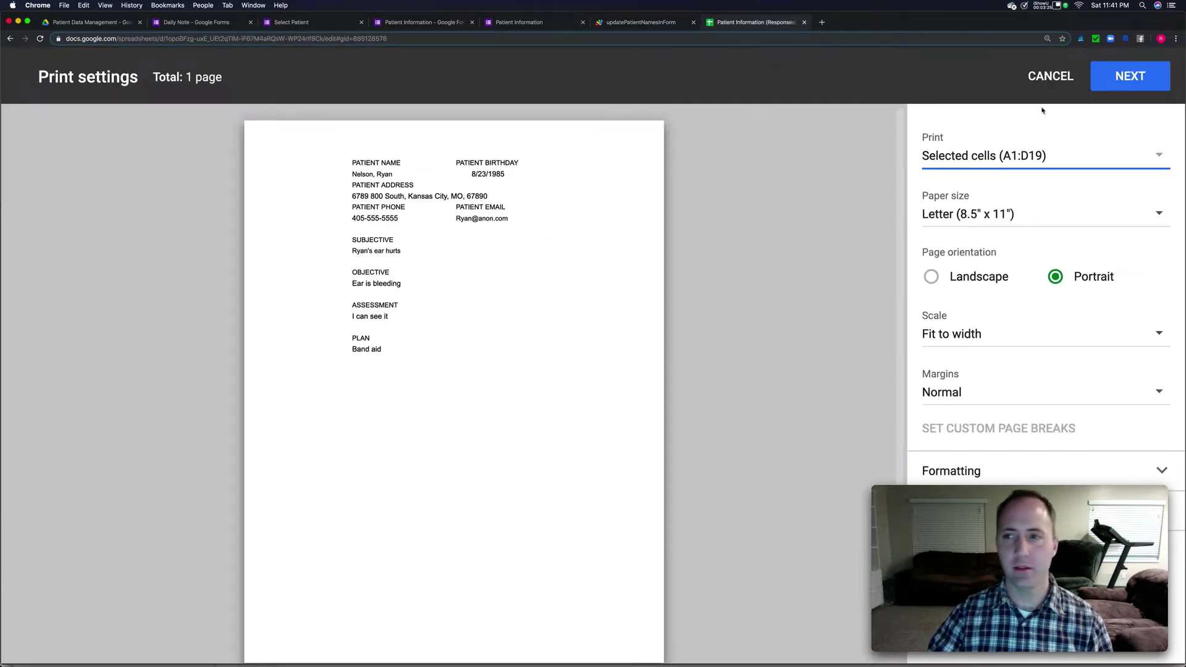
left_click(1050, 76)
left_click(179, 644)
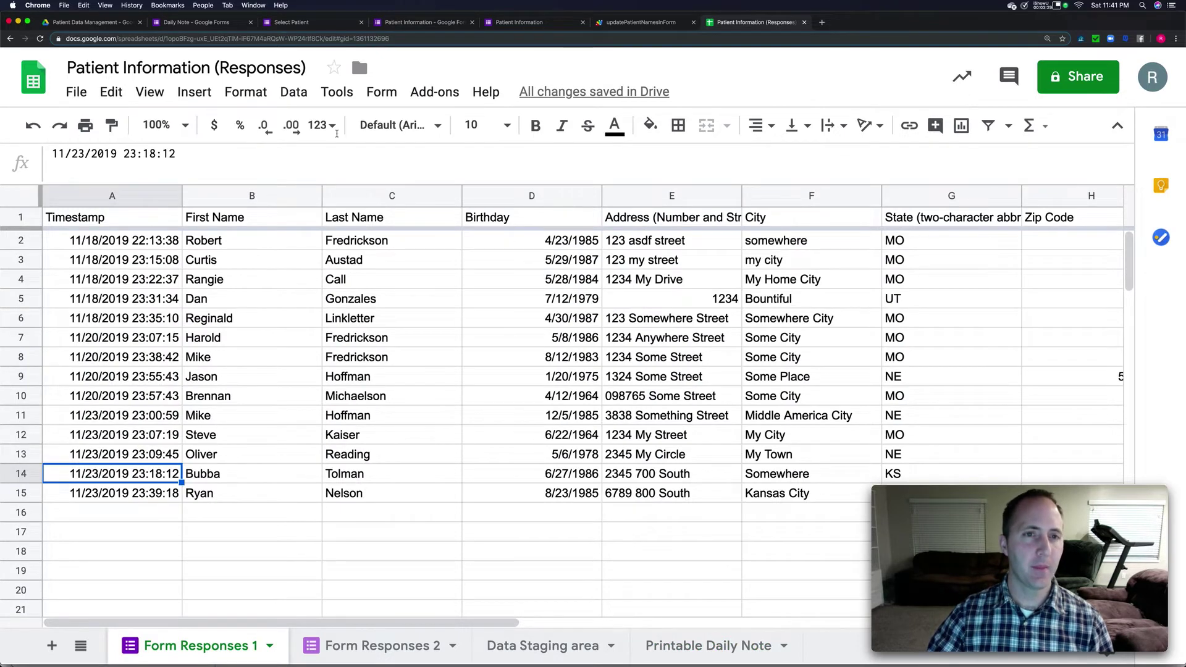
Reset the Select Patient form to blank, then highlight the Code.gs lines that locate the form.
left_click(305, 22)
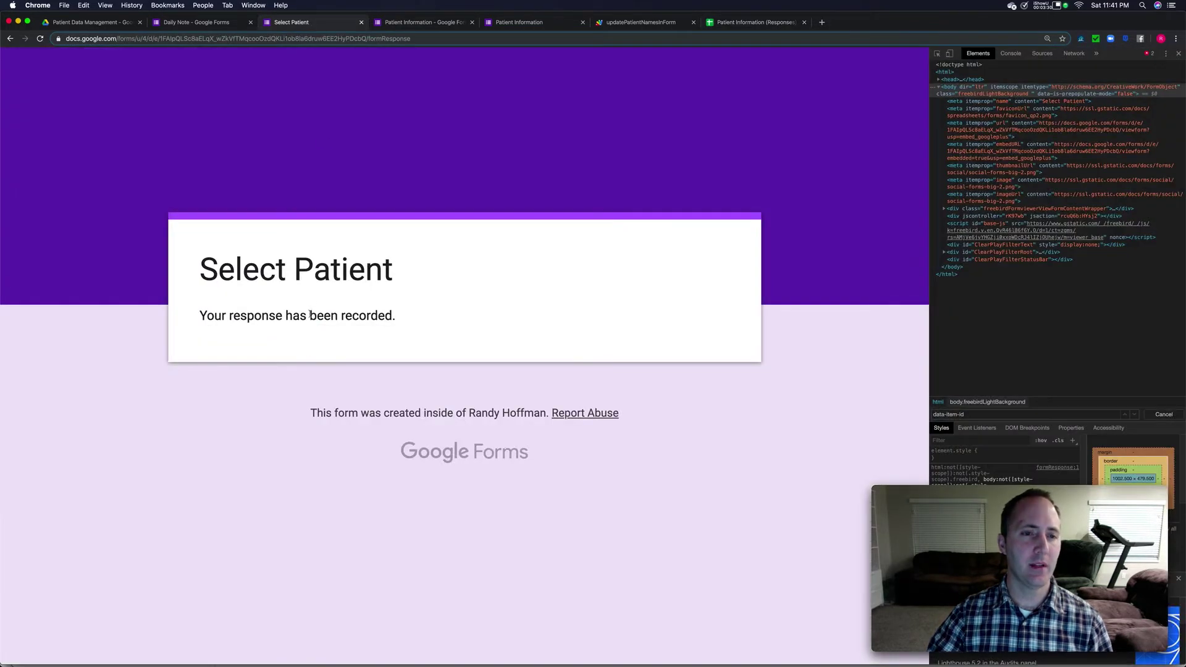
left_click(11, 41)
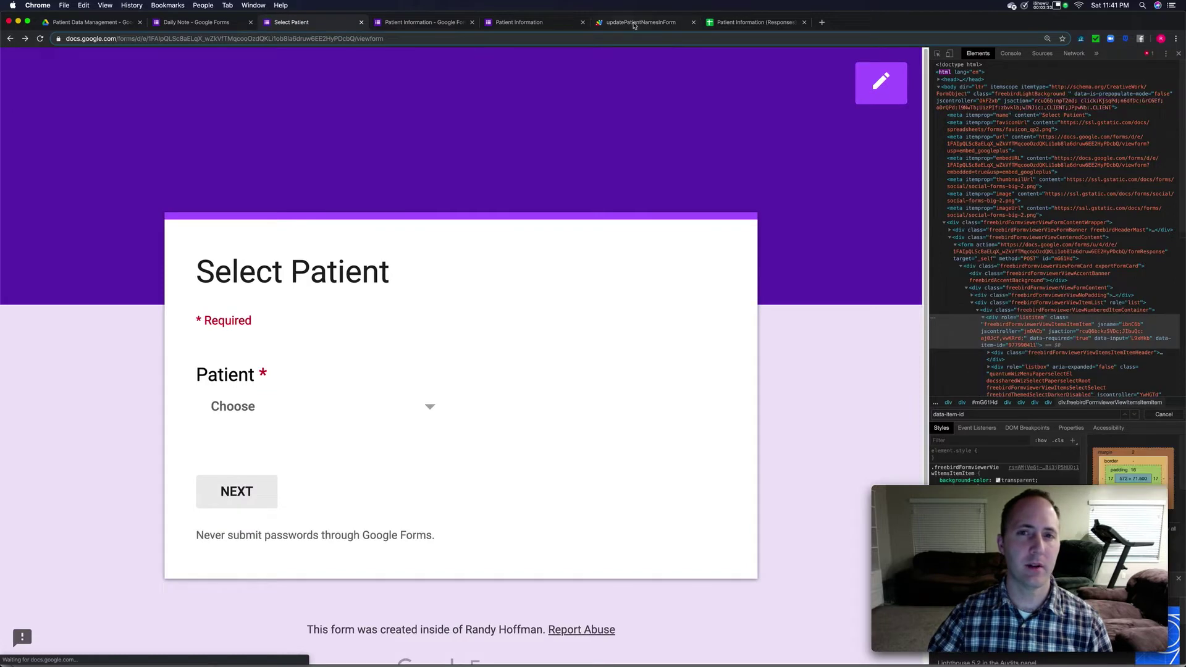
left_click(633, 25)
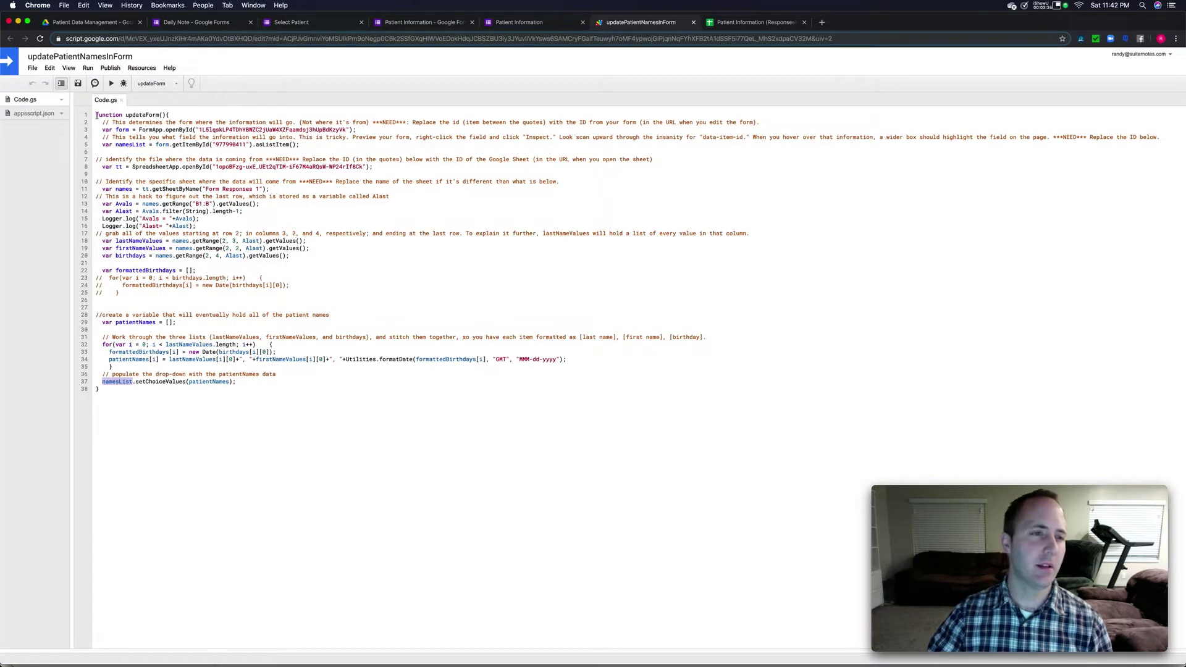
left_click_drag(97, 115, 318, 167)
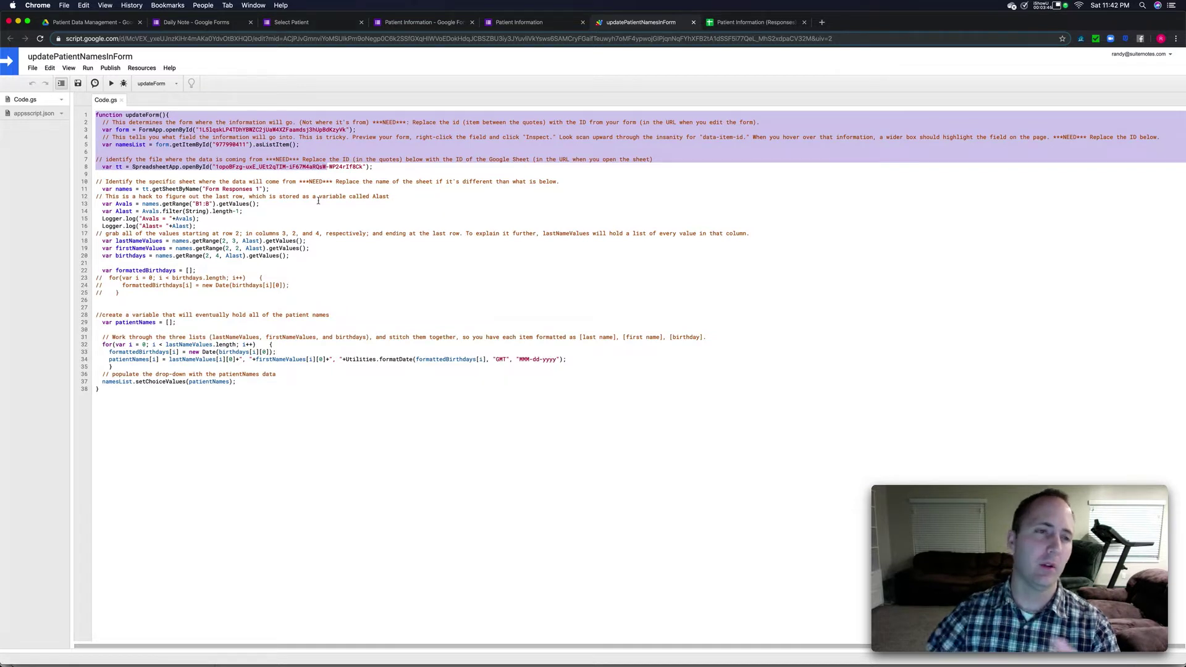
left_click(202, 188)
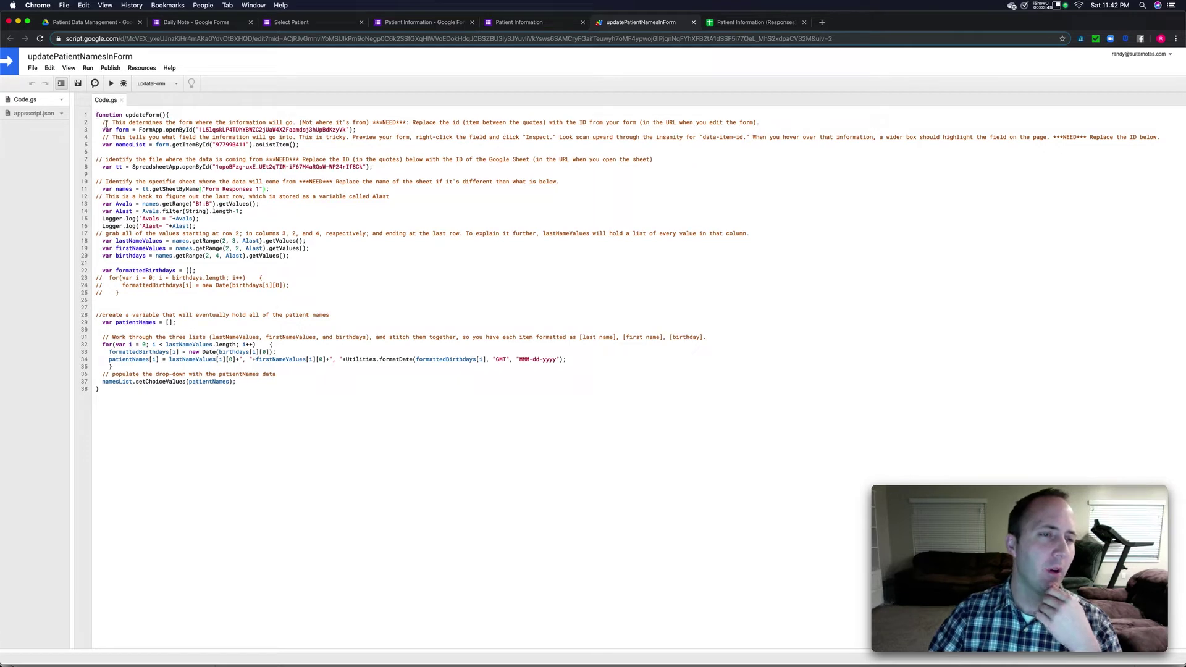
left_click_drag(98, 121, 347, 146)
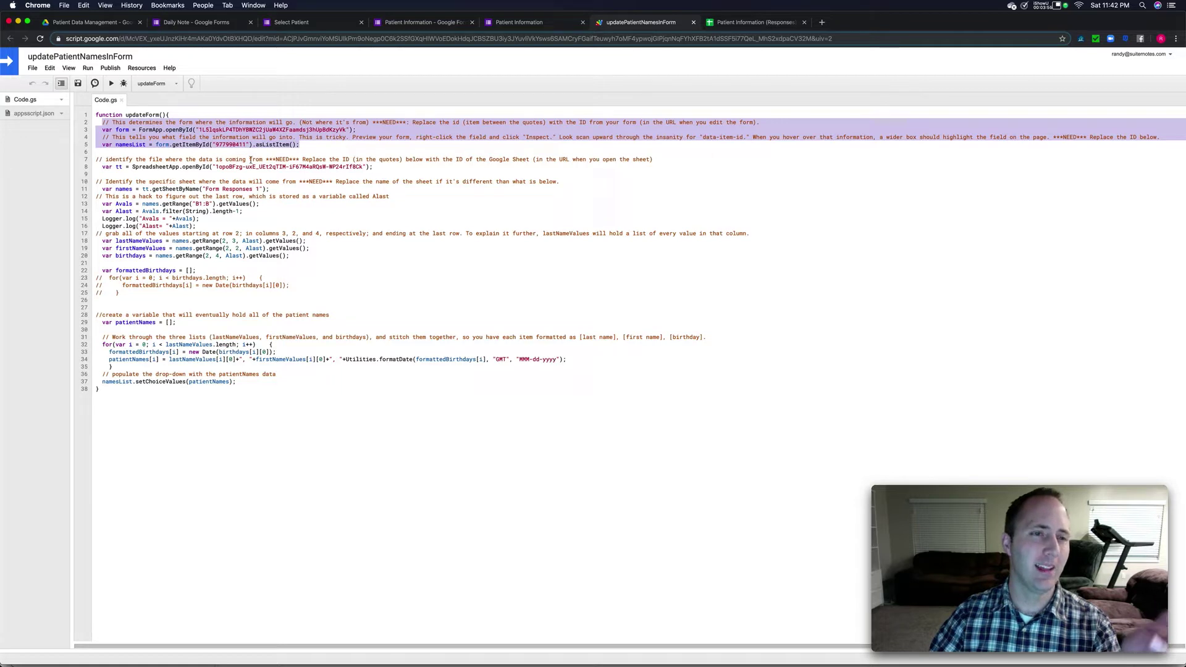
Compare the Daily Note form editor's ID with the form ID selected on script line 3.
left_click(300, 23)
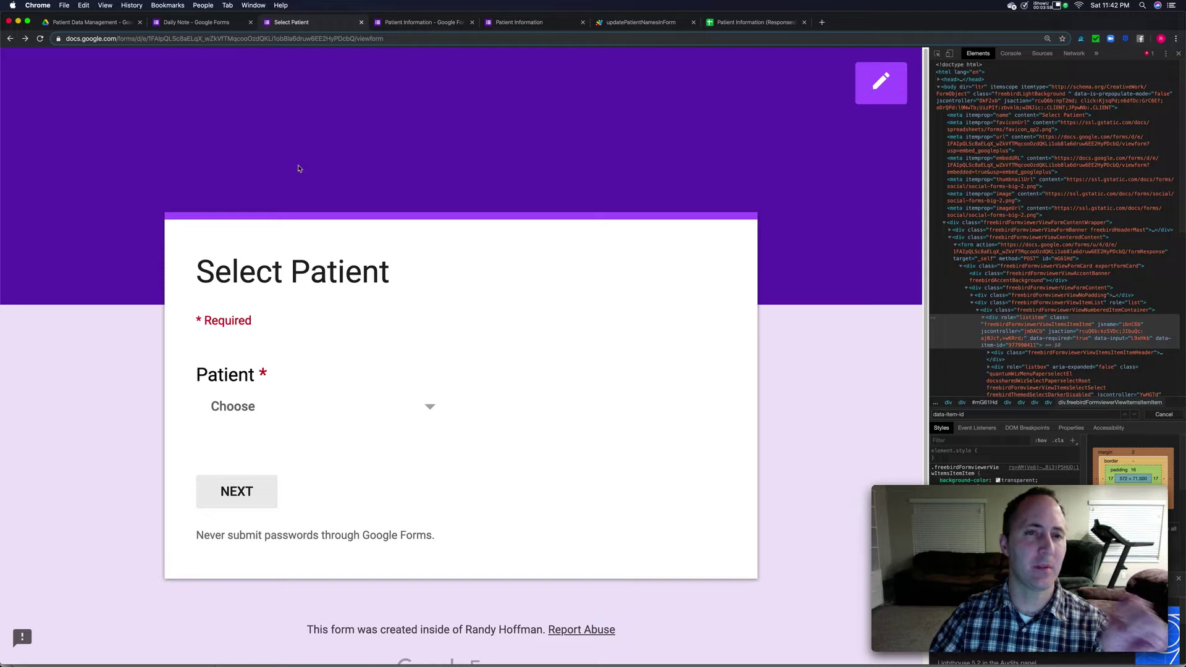
left_click(195, 25)
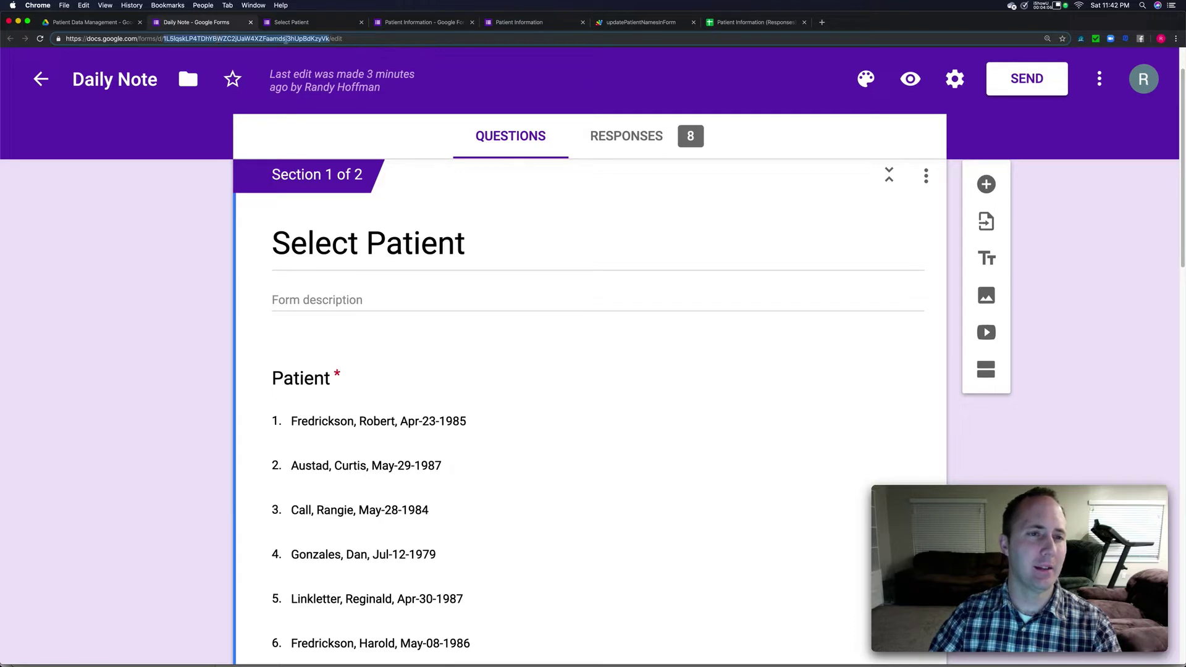
left_click(638, 24)
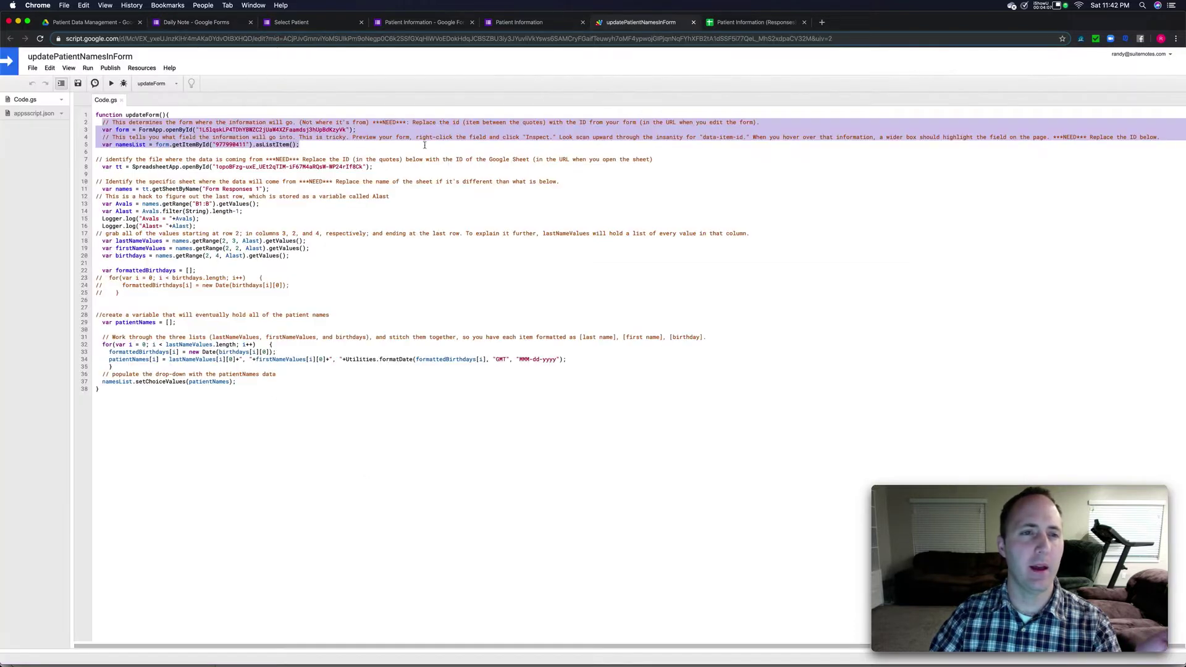
double_click(295, 131)
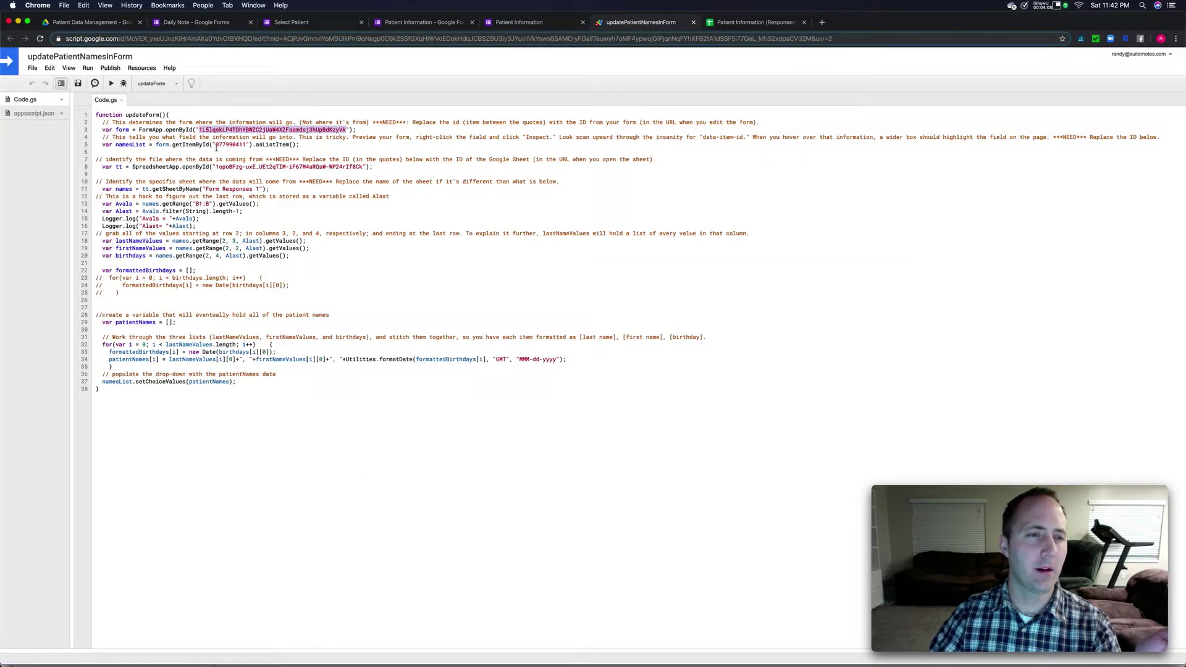
left_click(296, 24)
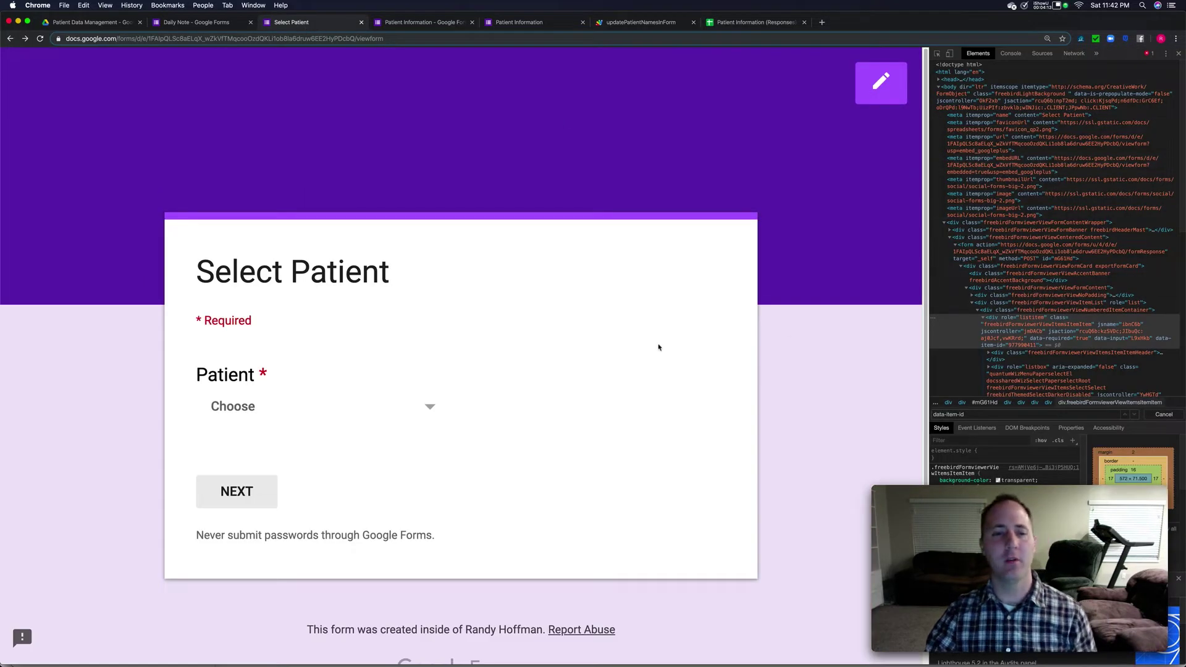
Inspect the Patient dropdown and search Elements for 'data-item-id' to find the question's item ID.
right_click(266, 398)
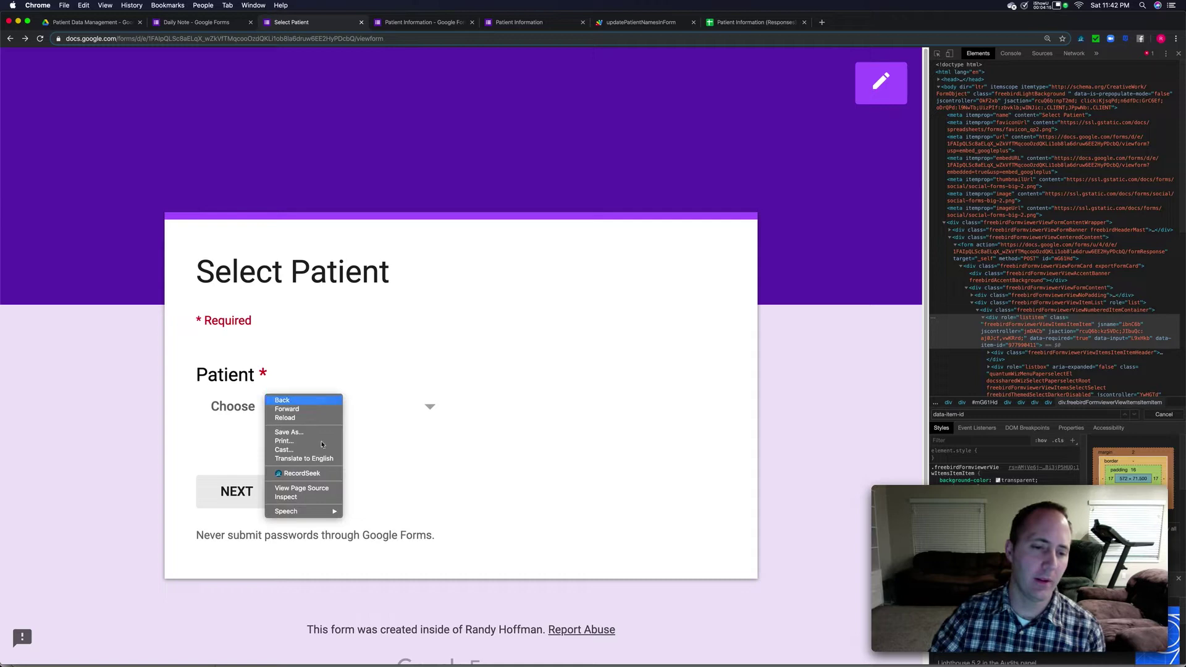
left_click(322, 498)
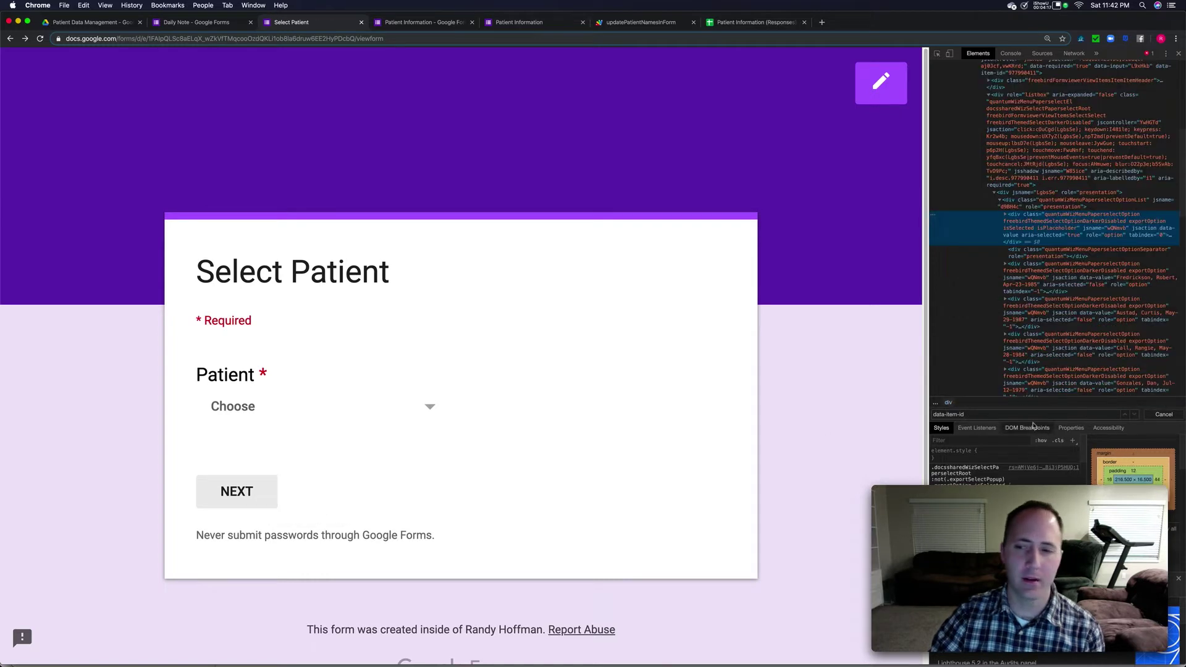
key("super+a")
key("BackSpace")
type("da")
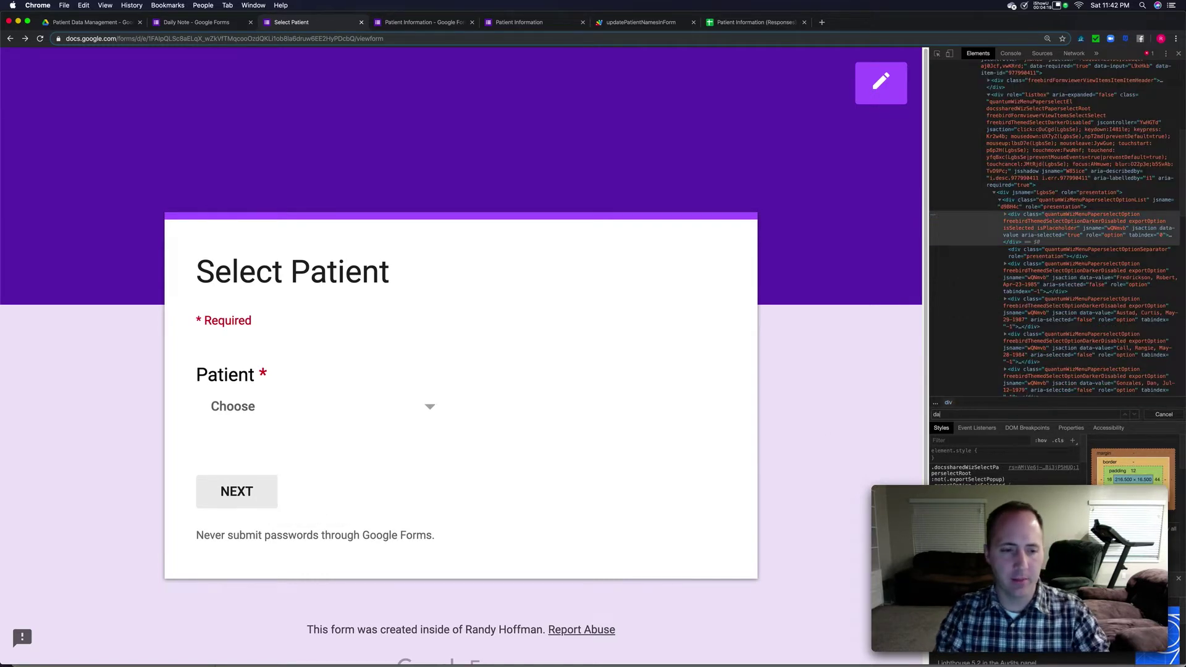
type("ta")
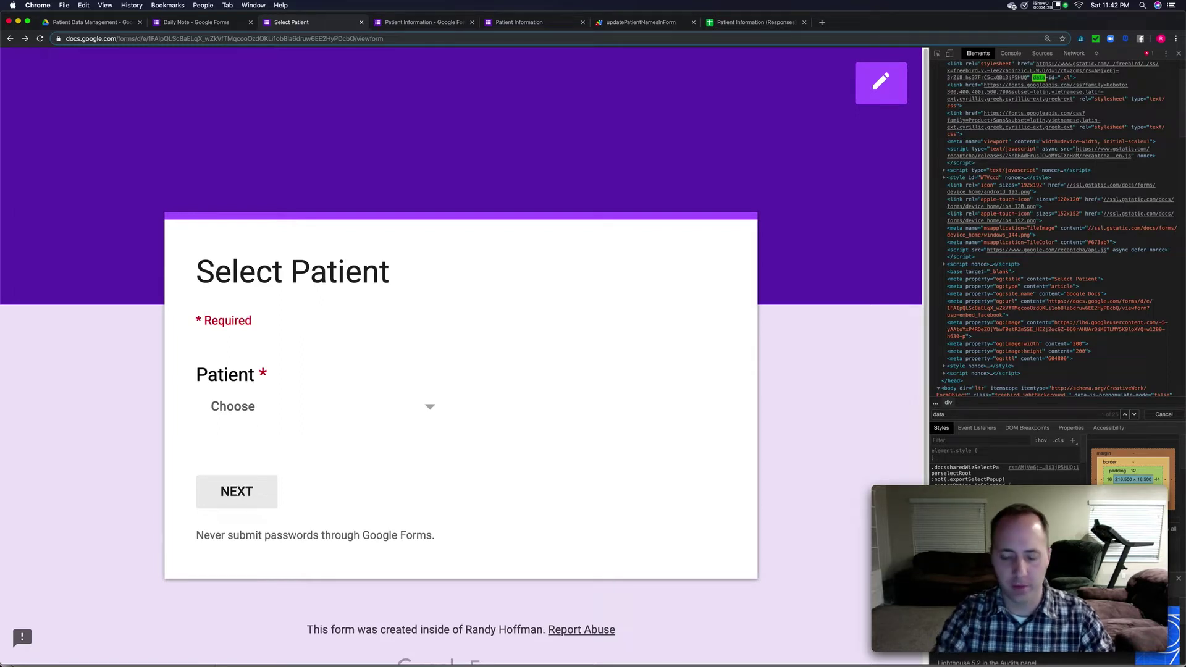
type("-item")
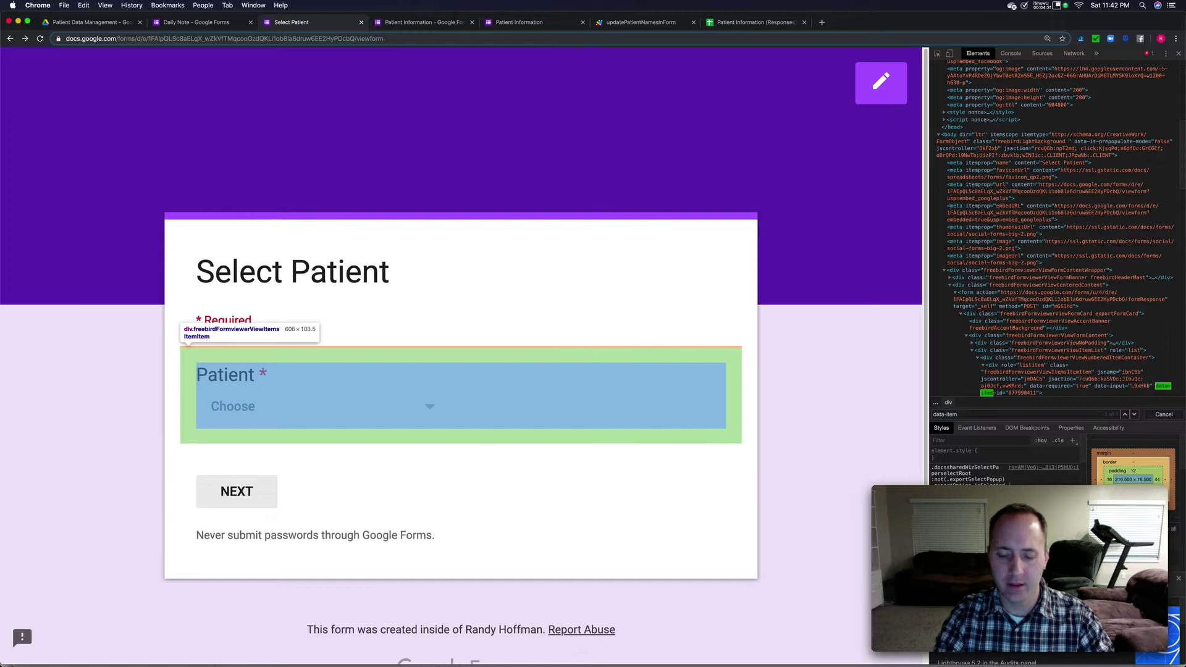
type("-id")
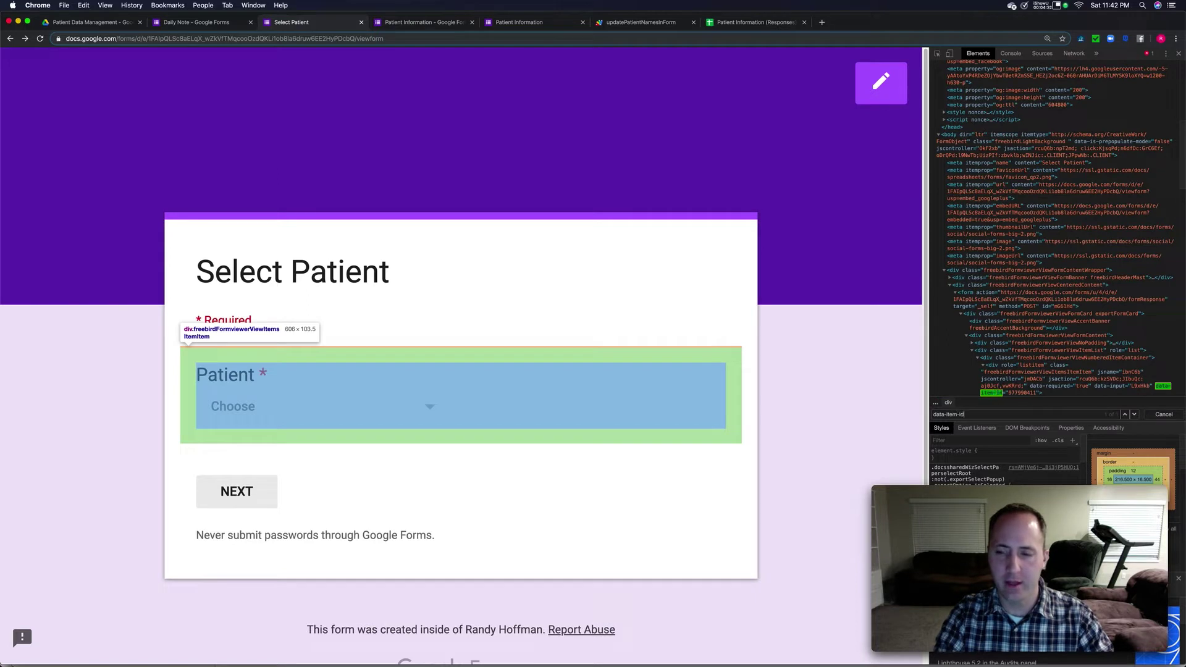
left_click(1022, 394)
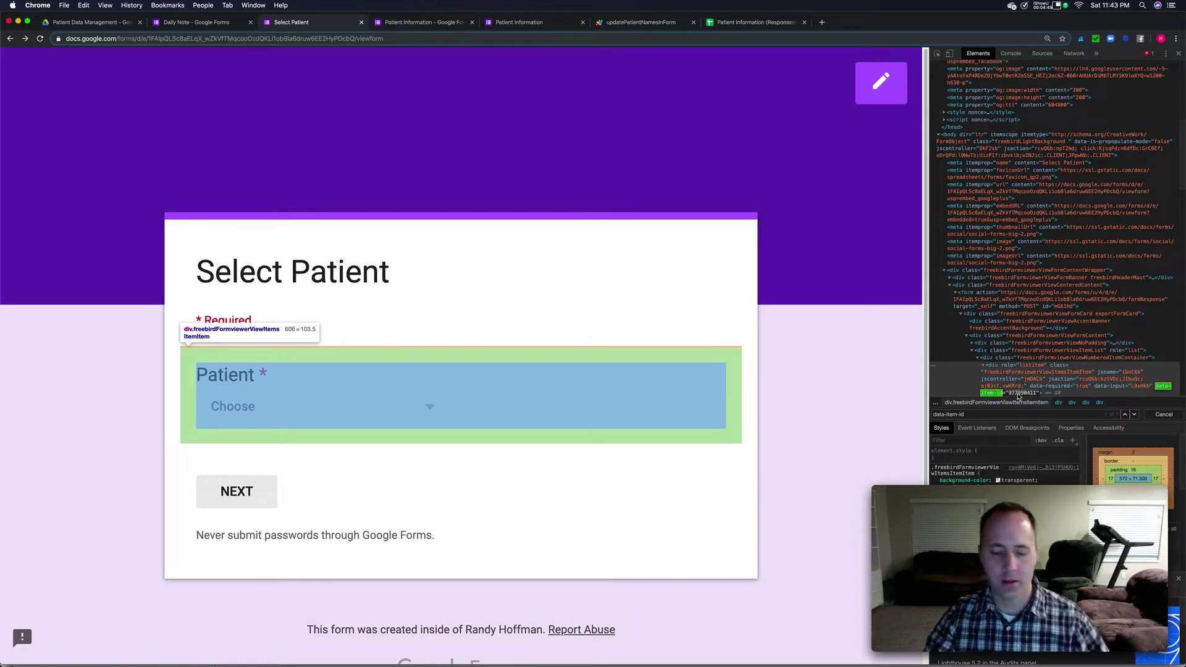
left_click(640, 23)
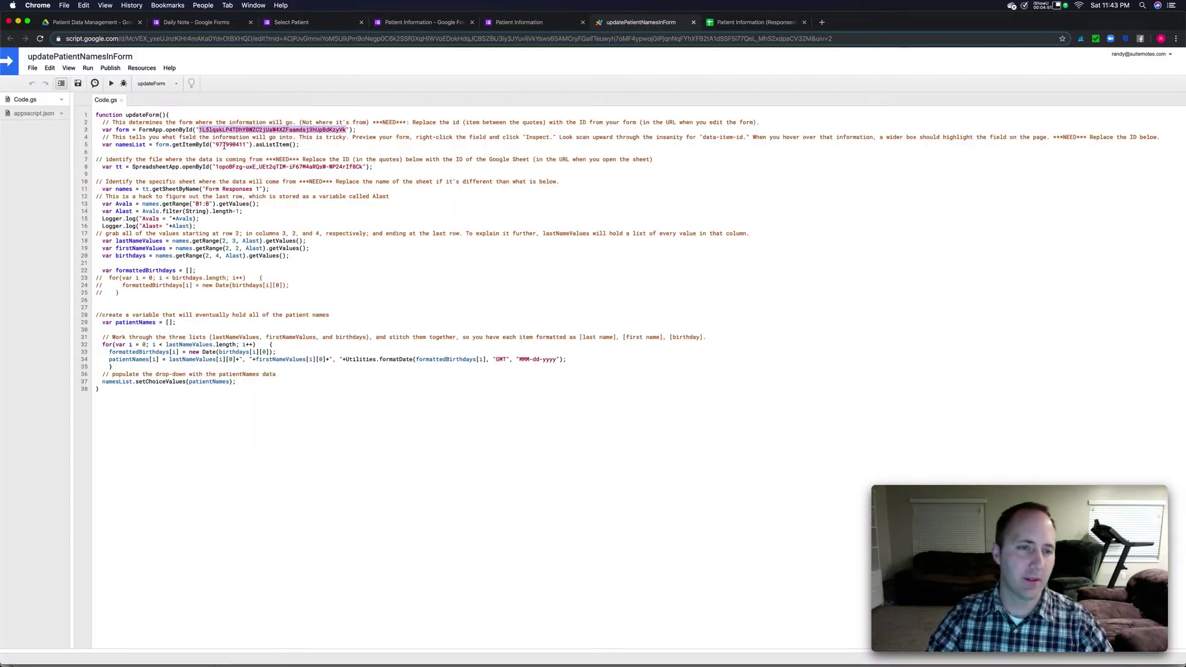
Check item ID 977990411 on line 5, then compare the Sheets URL's spreadsheet ID with the script's.
double_click(225, 145)
left_click(225, 166)
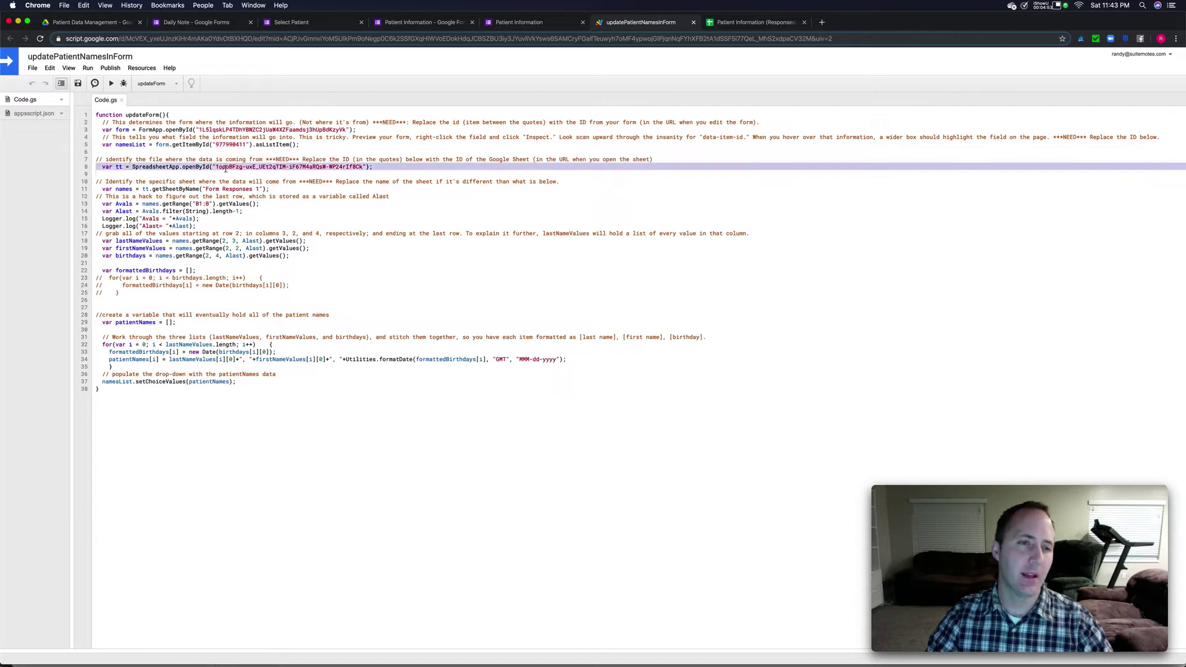
left_click(749, 23)
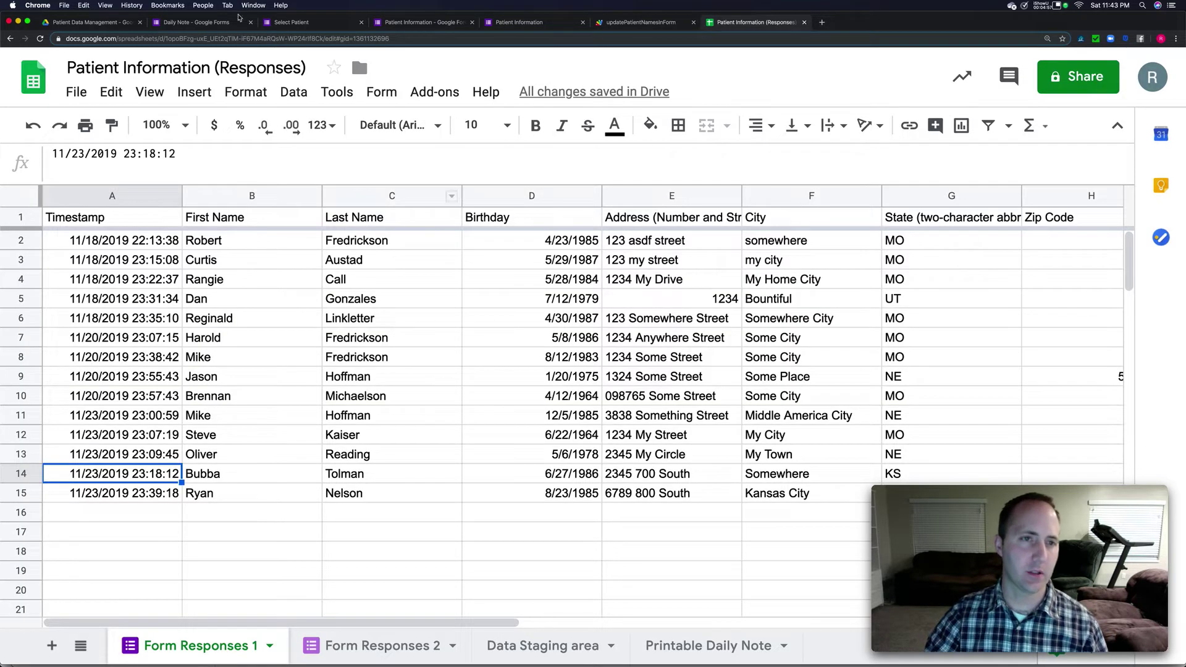
left_click(204, 38)
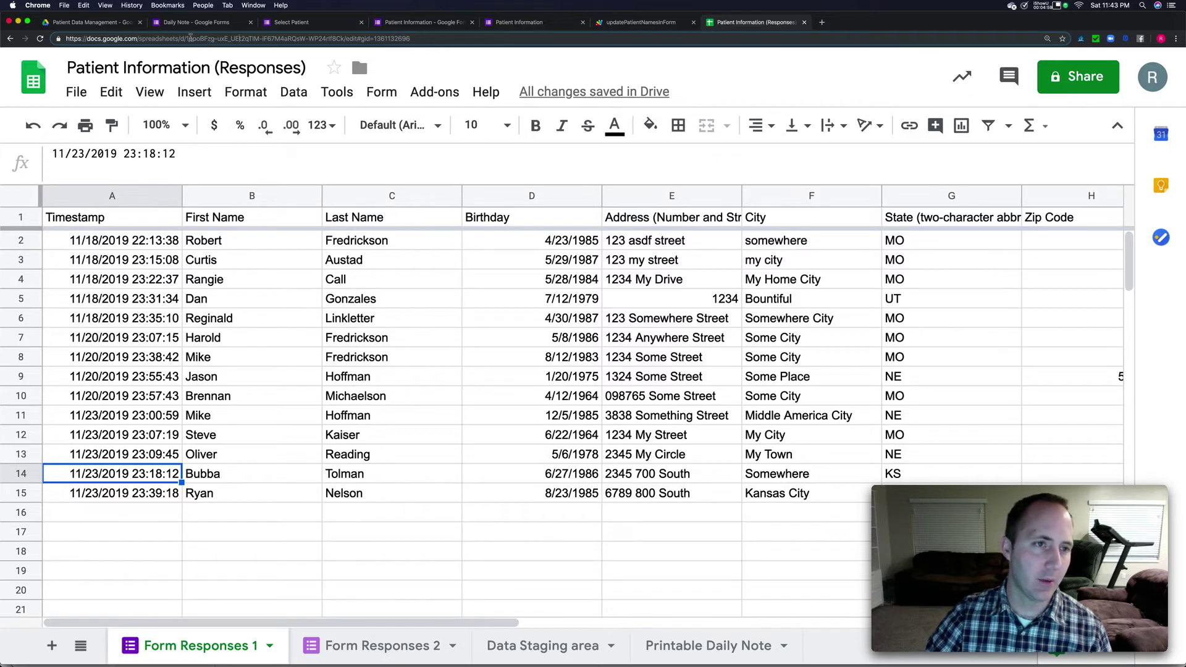
left_click_drag(186, 38, 344, 39)
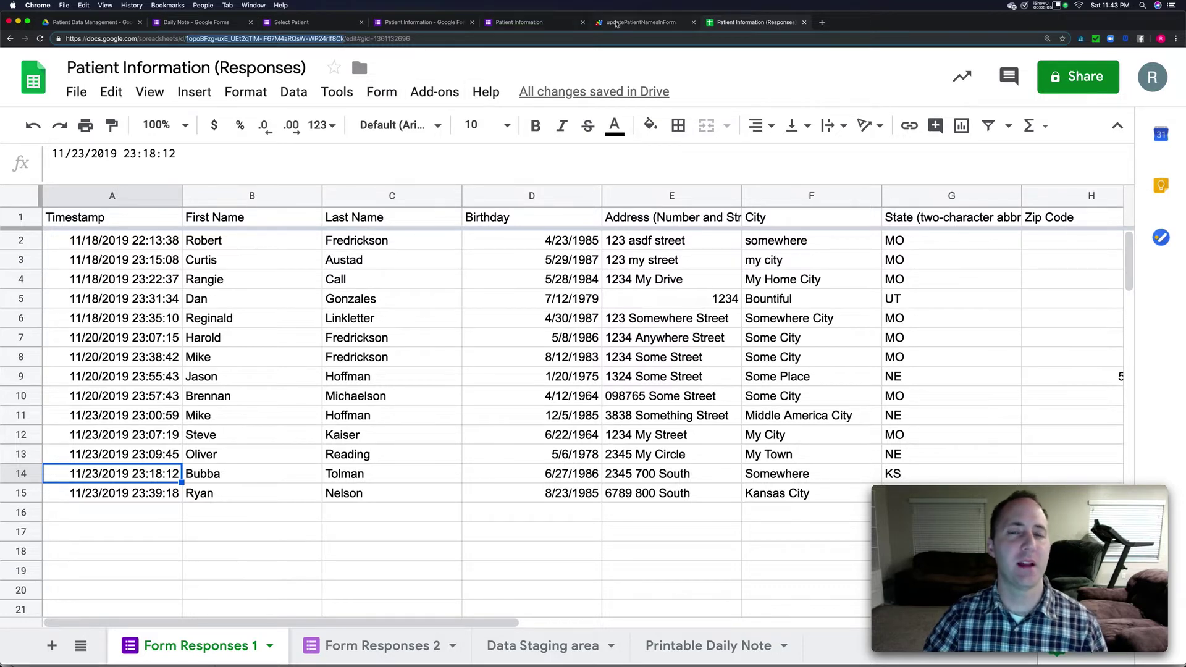
left_click(617, 23)
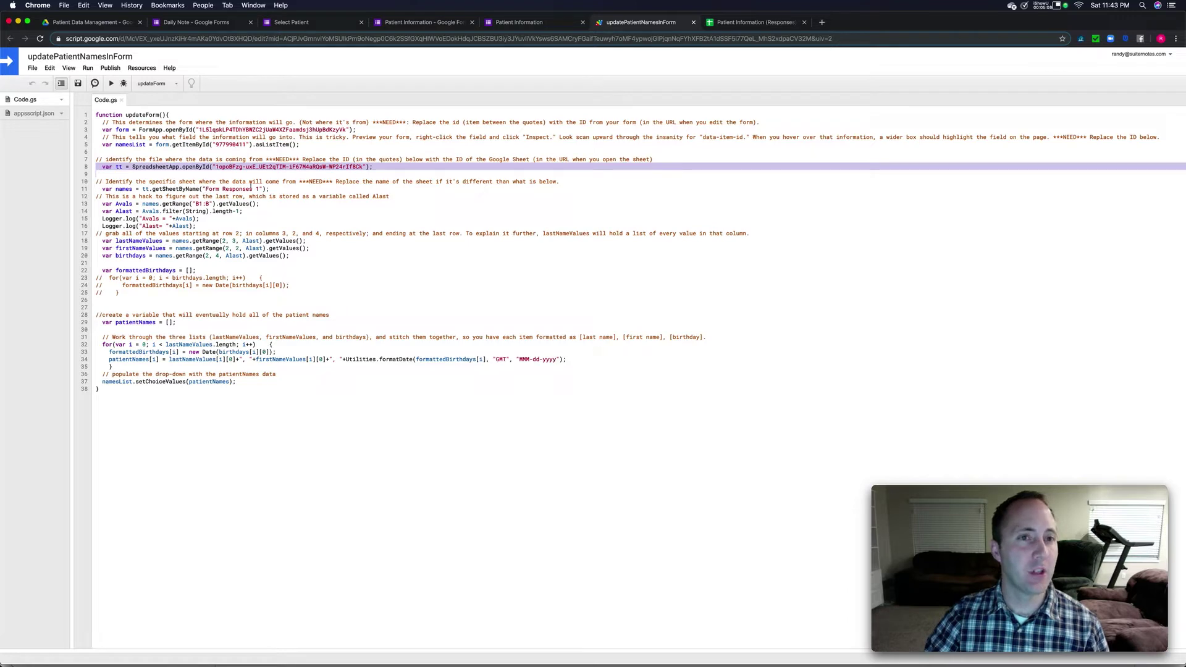
left_click(744, 22)
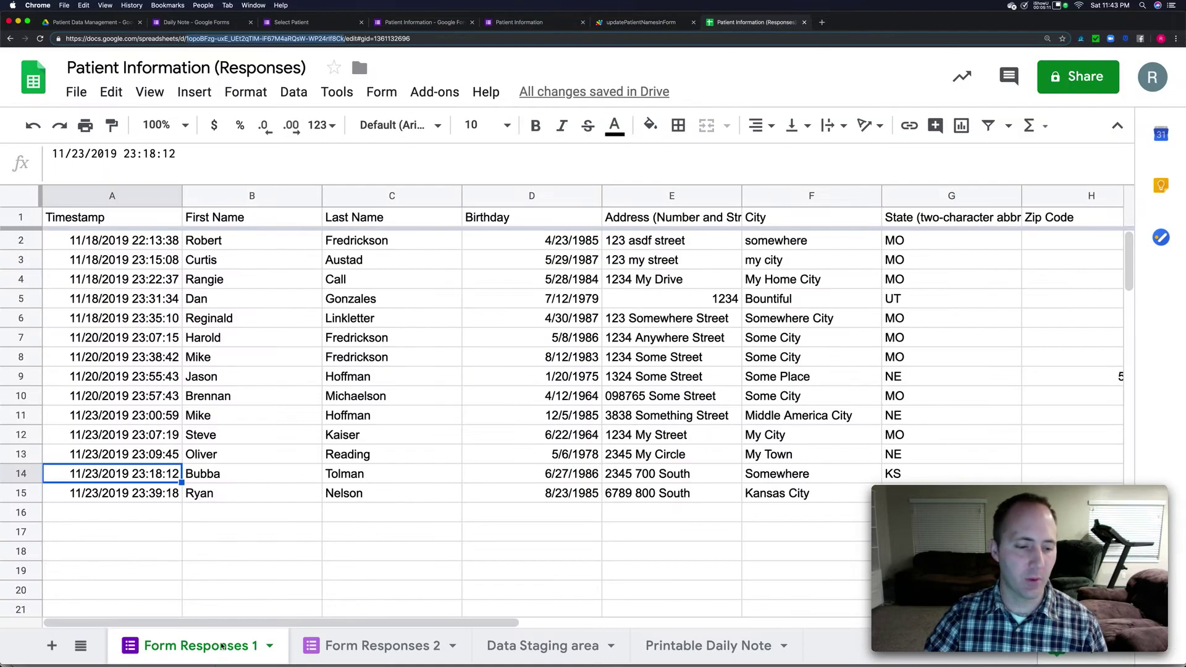
left_click(623, 25)
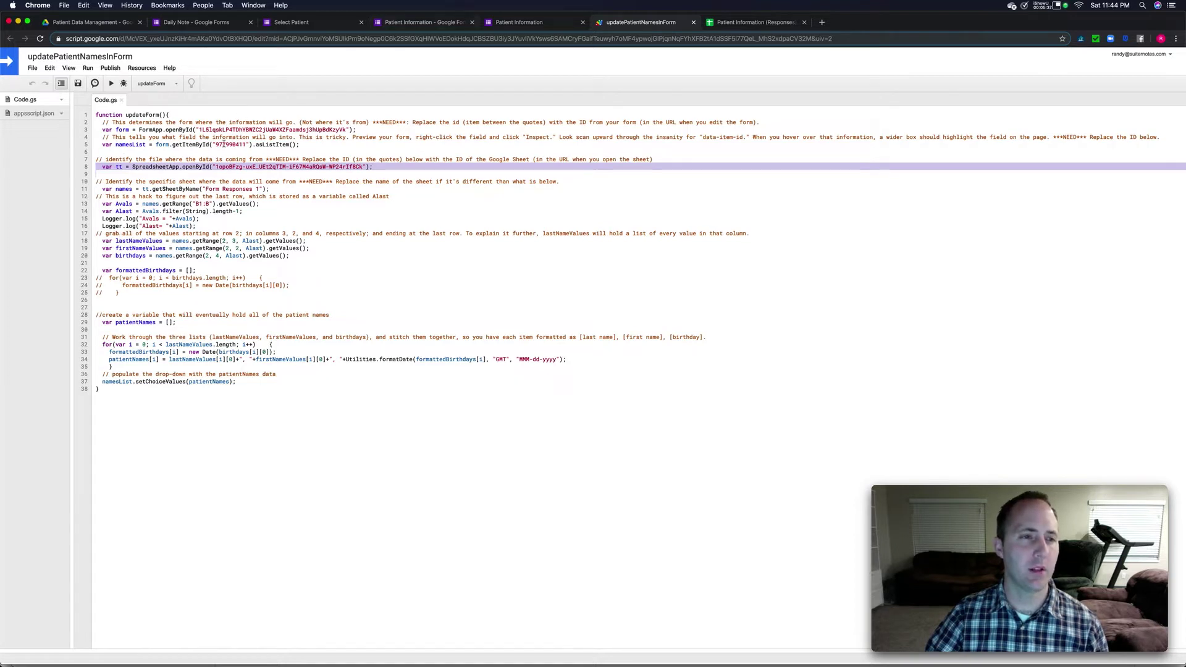
Remove the commented-out birthday loop on lines 23–25 of Code.gs, save, and return to the responses spreadsheet.
double_click(223, 144)
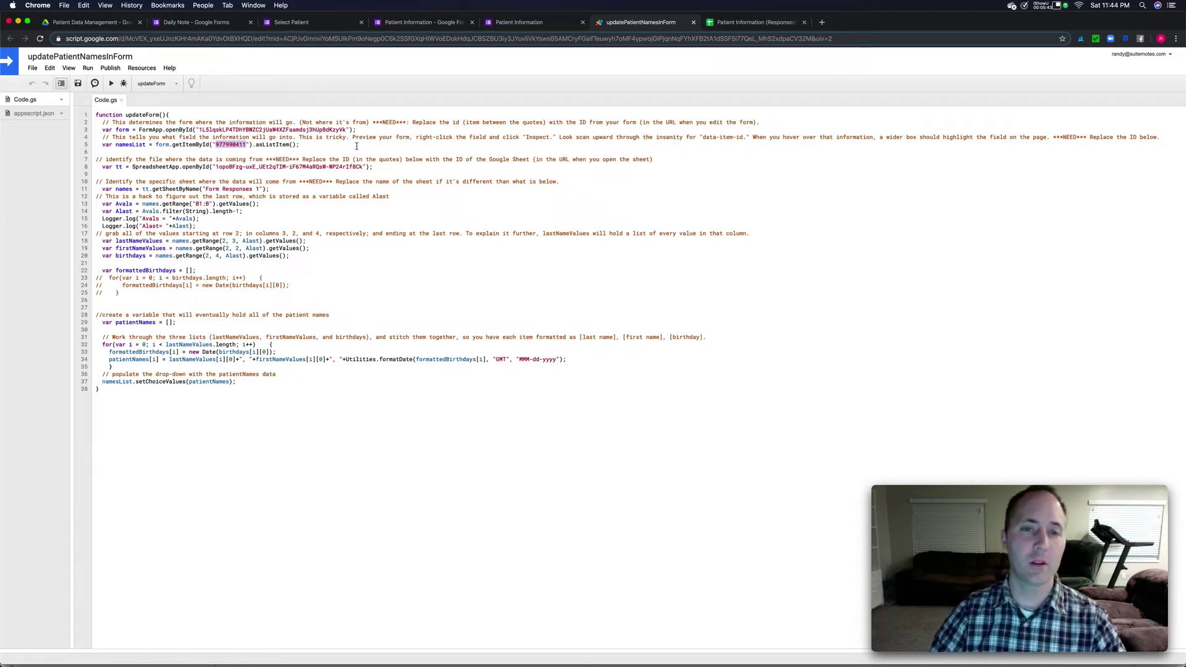
left_click(106, 122)
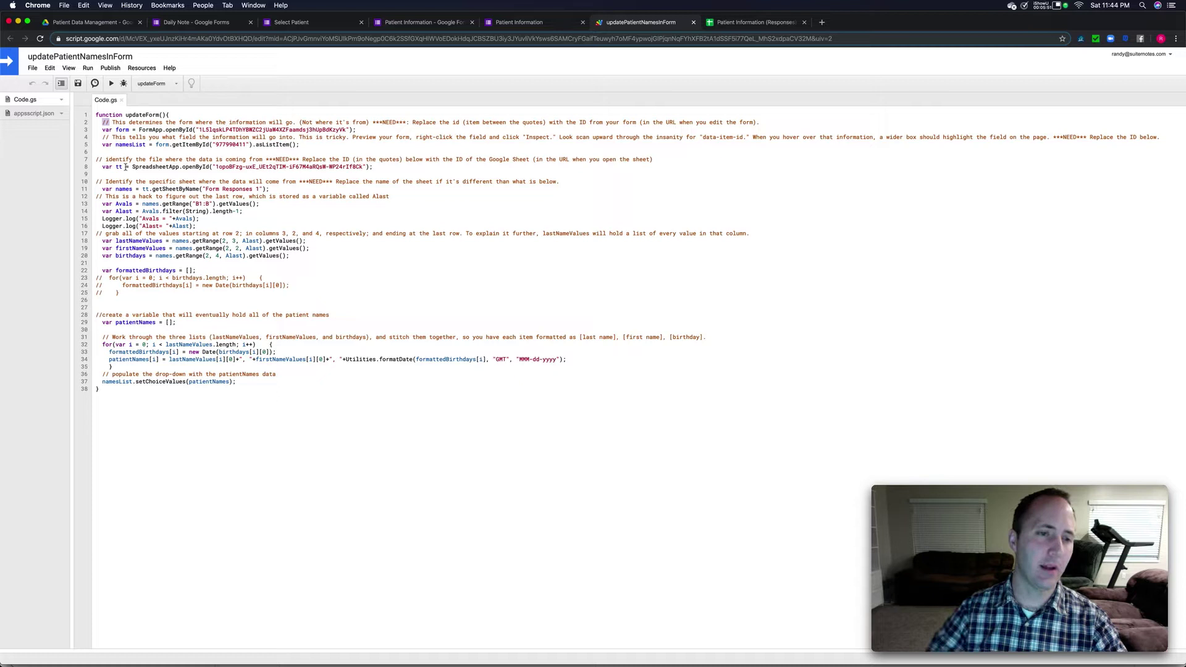
left_click_drag(121, 300, 95, 281)
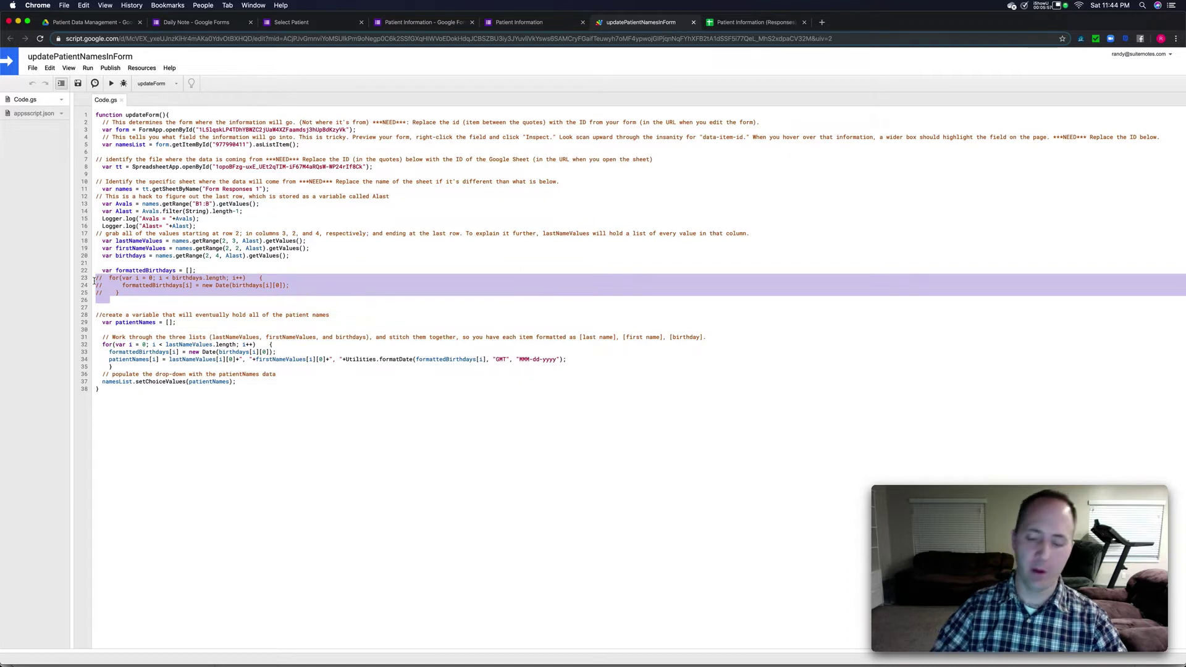
key("Delete")
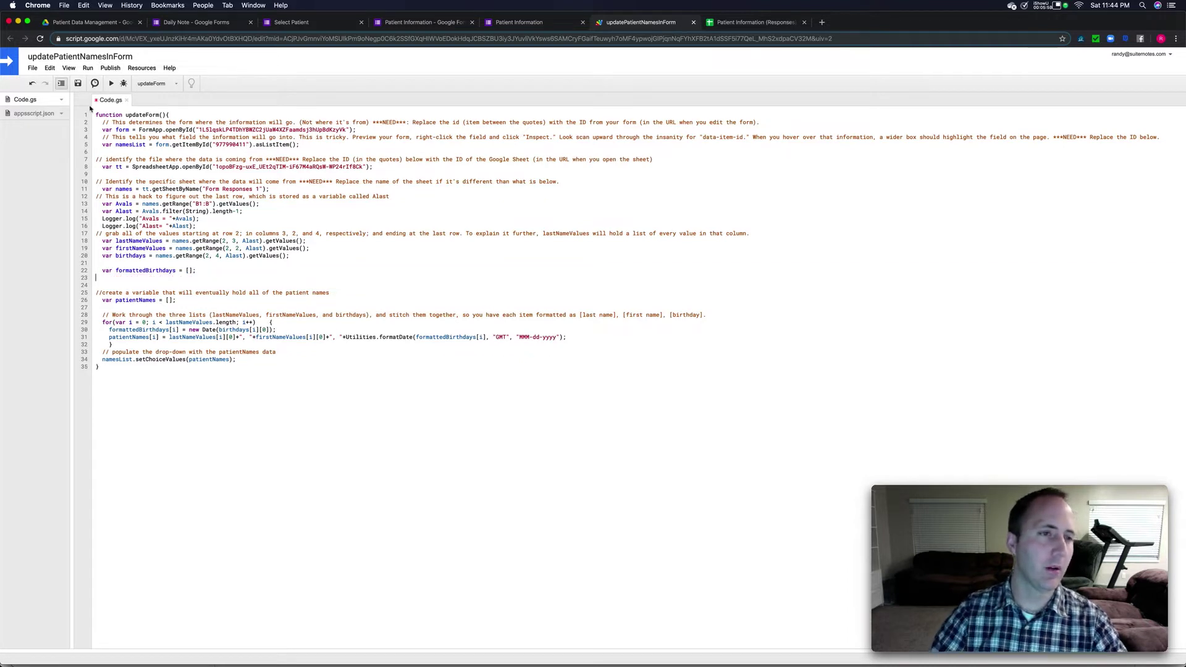
left_click(78, 83)
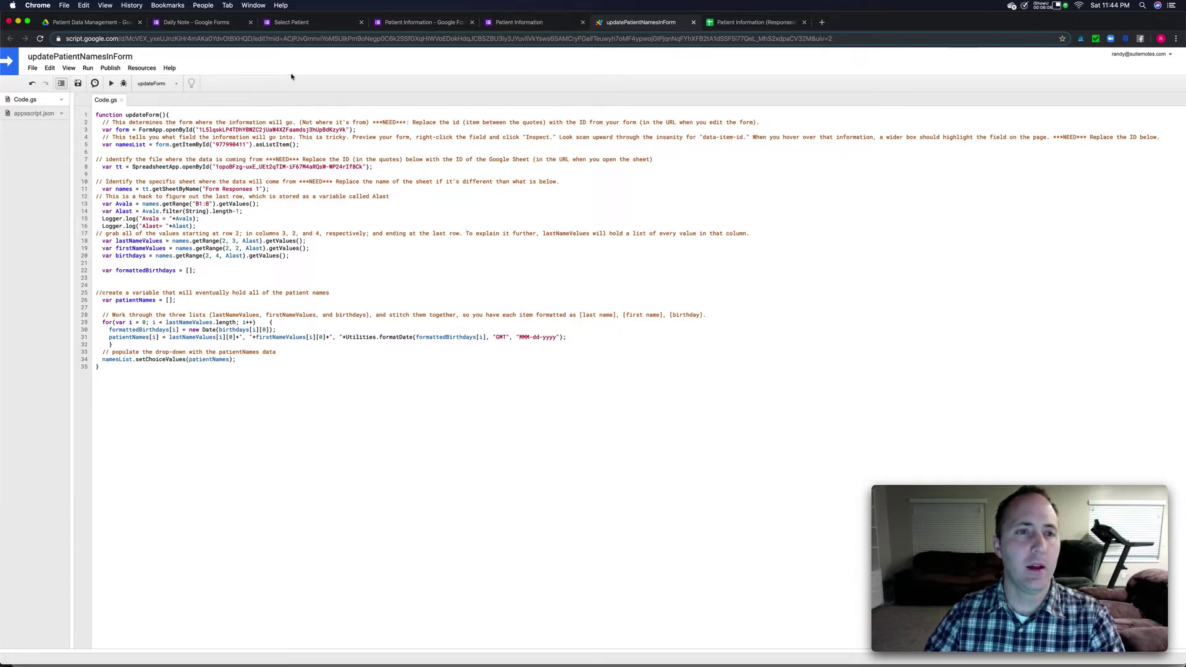
left_click(755, 22)
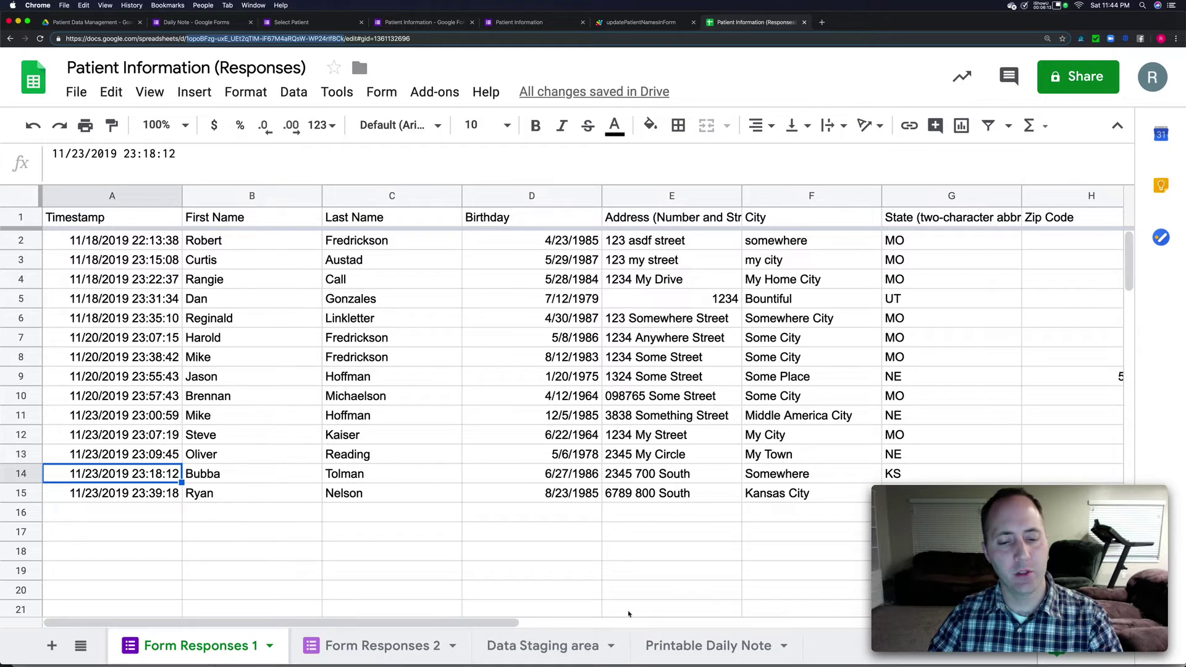
Look over the Printable Daily Note, Data Staging area and Form Responses 1 sheets.
left_click(697, 643)
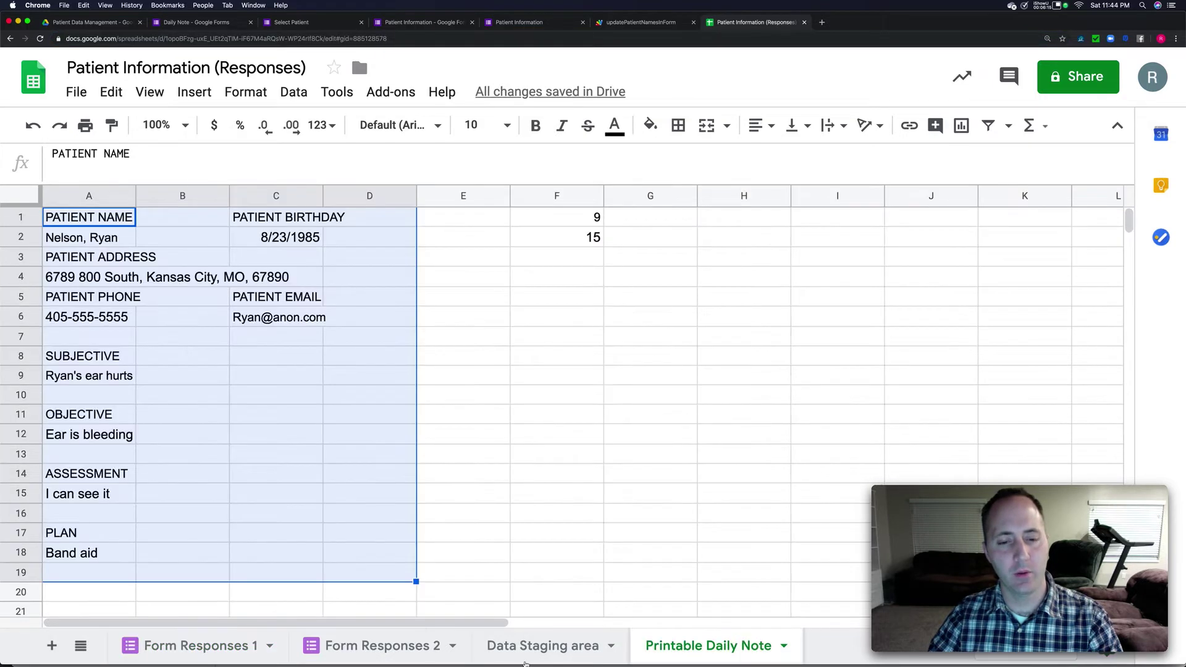
left_click(543, 655)
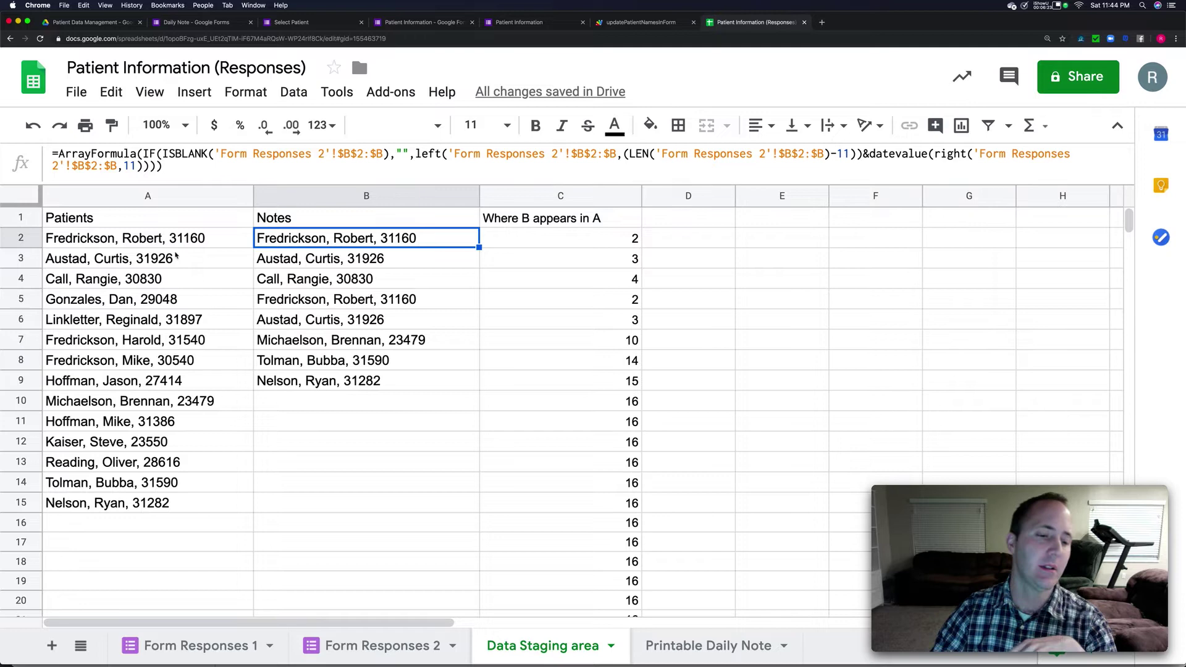
left_click(224, 650)
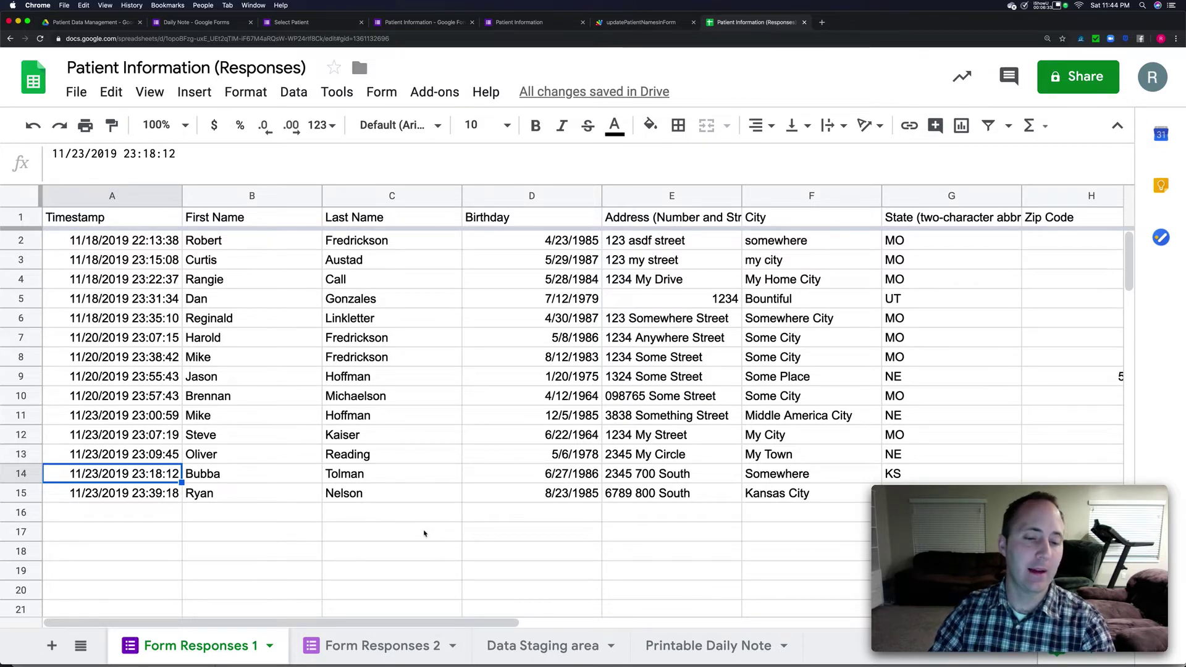
left_click(526, 647)
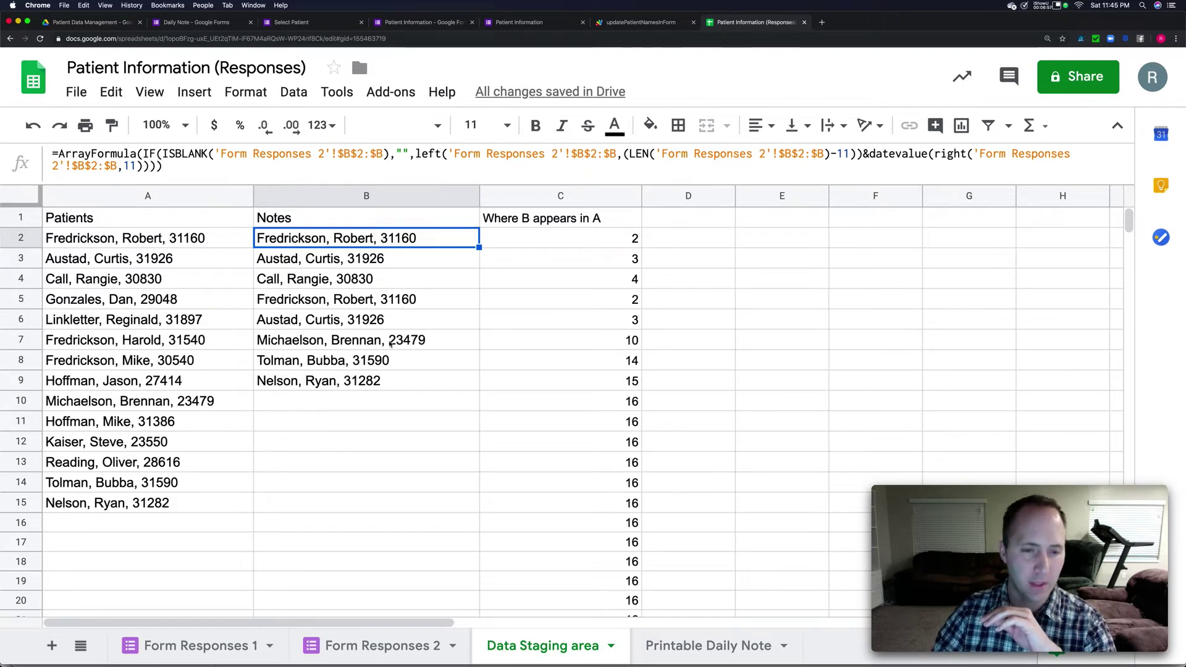
Inspect the note entries in Data Staging area cells B3 through B9.
left_click(379, 260)
left_click(379, 281)
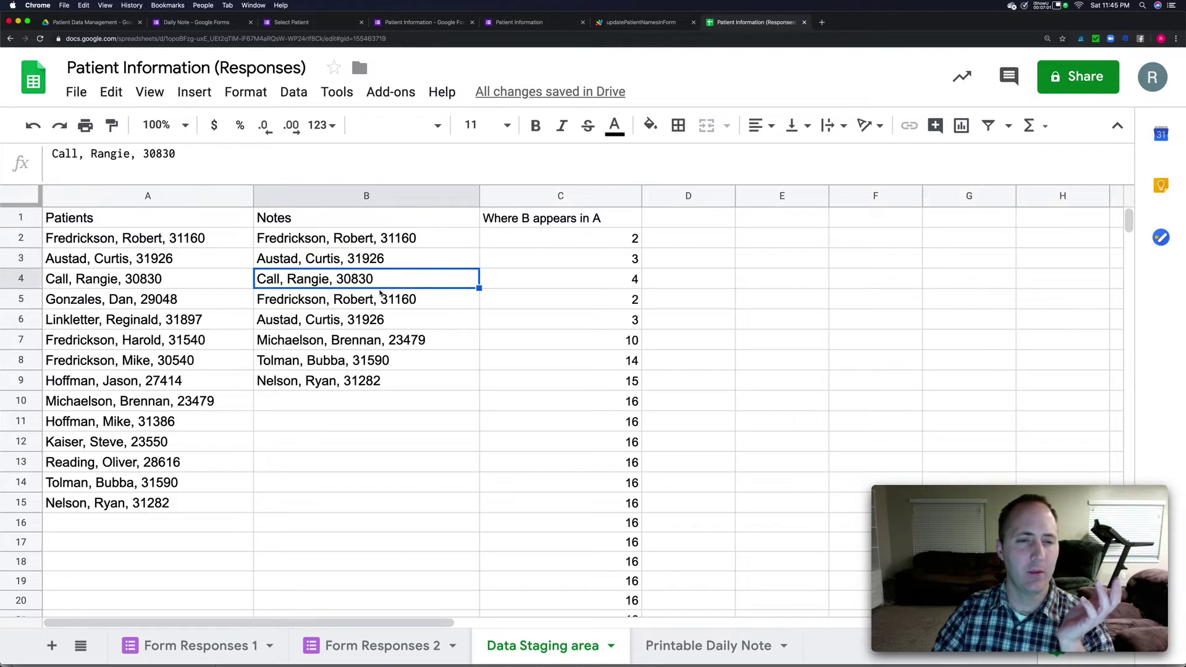
left_click(380, 296)
left_click(379, 314)
left_click(380, 347)
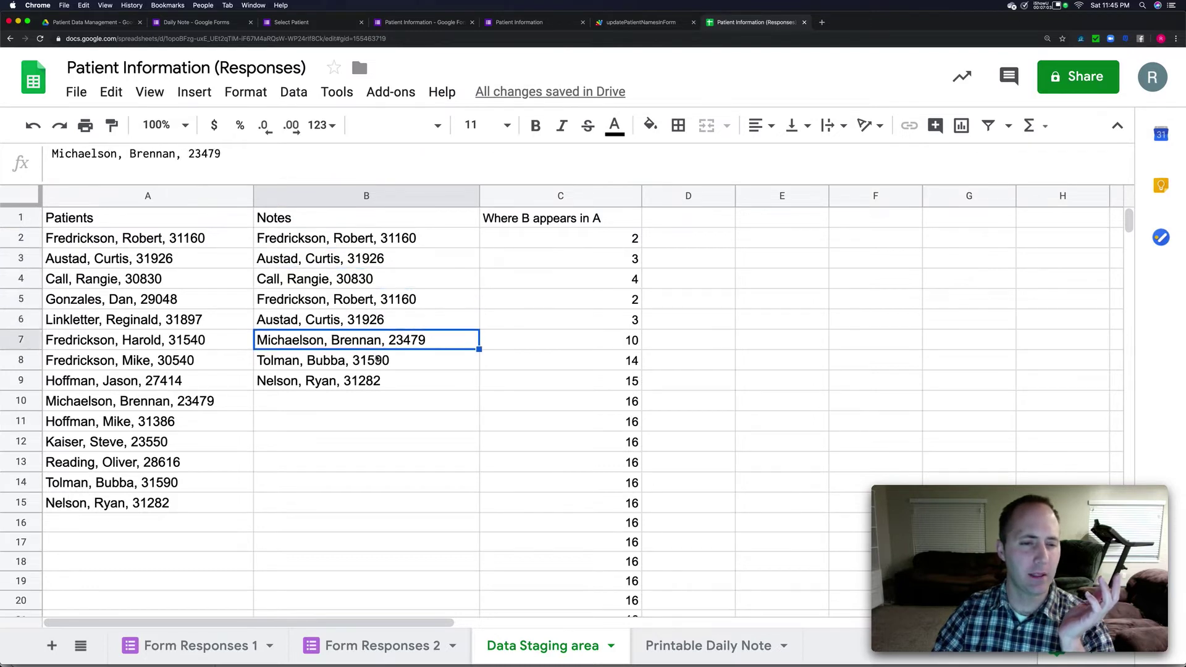
left_click(377, 360)
left_click(375, 381)
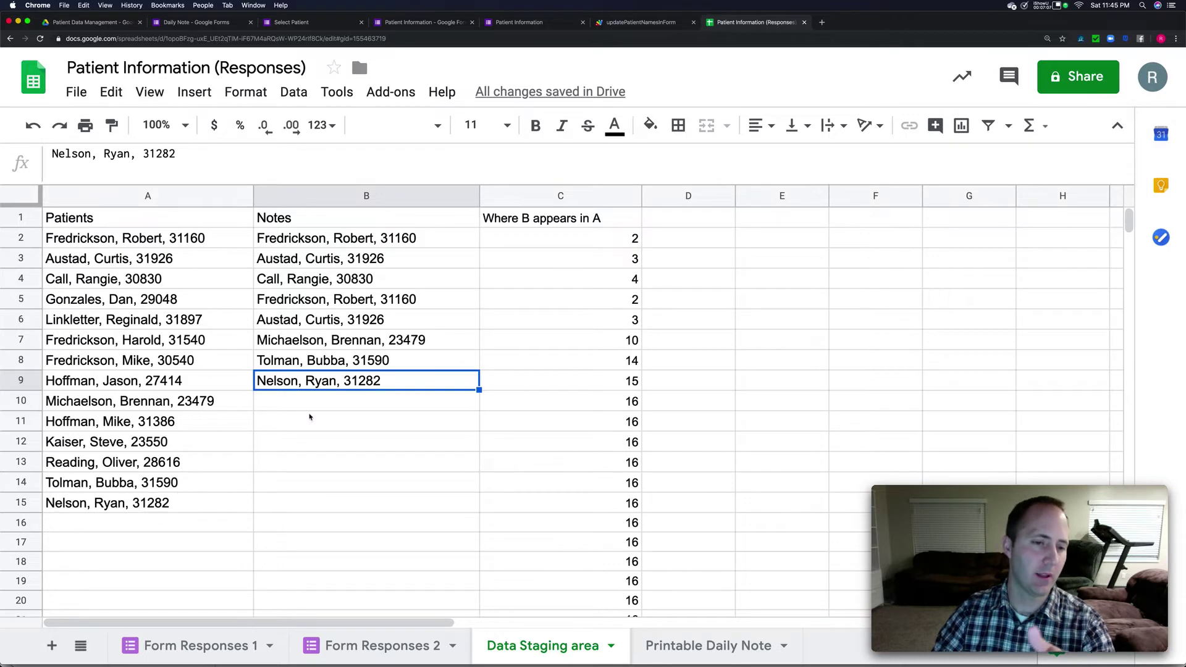
Review the Notes ArrayFormula, C2's MATCH formula and Patients list A2:A15 against Form Responses 1.
left_click(338, 241)
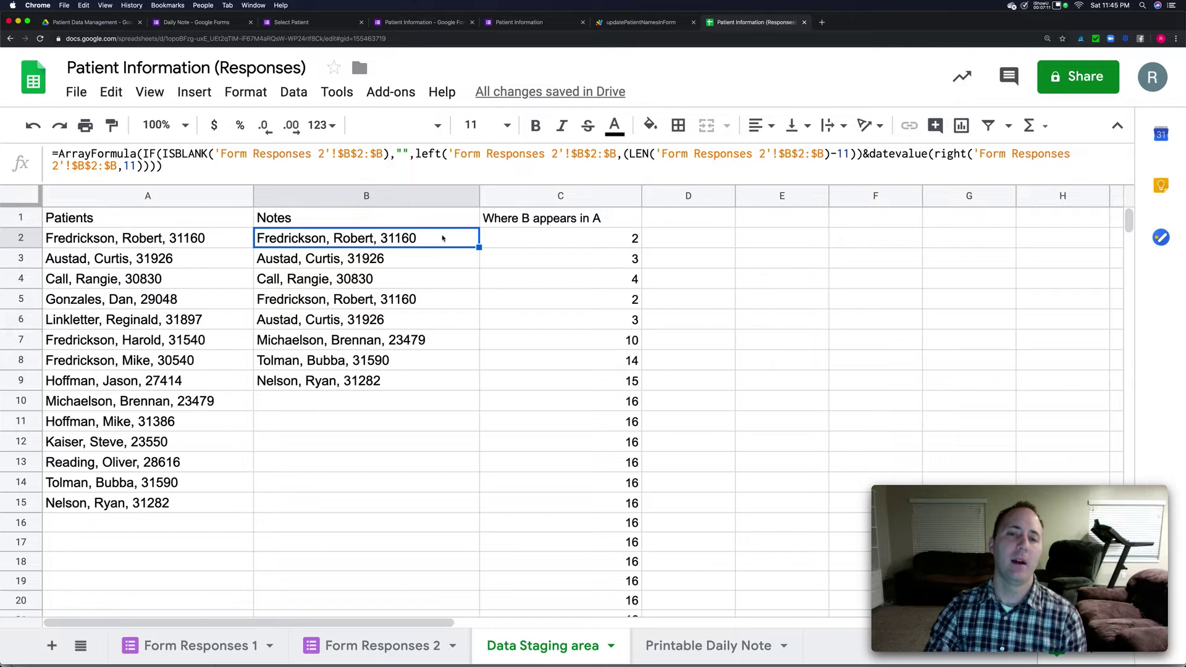
left_click(554, 236)
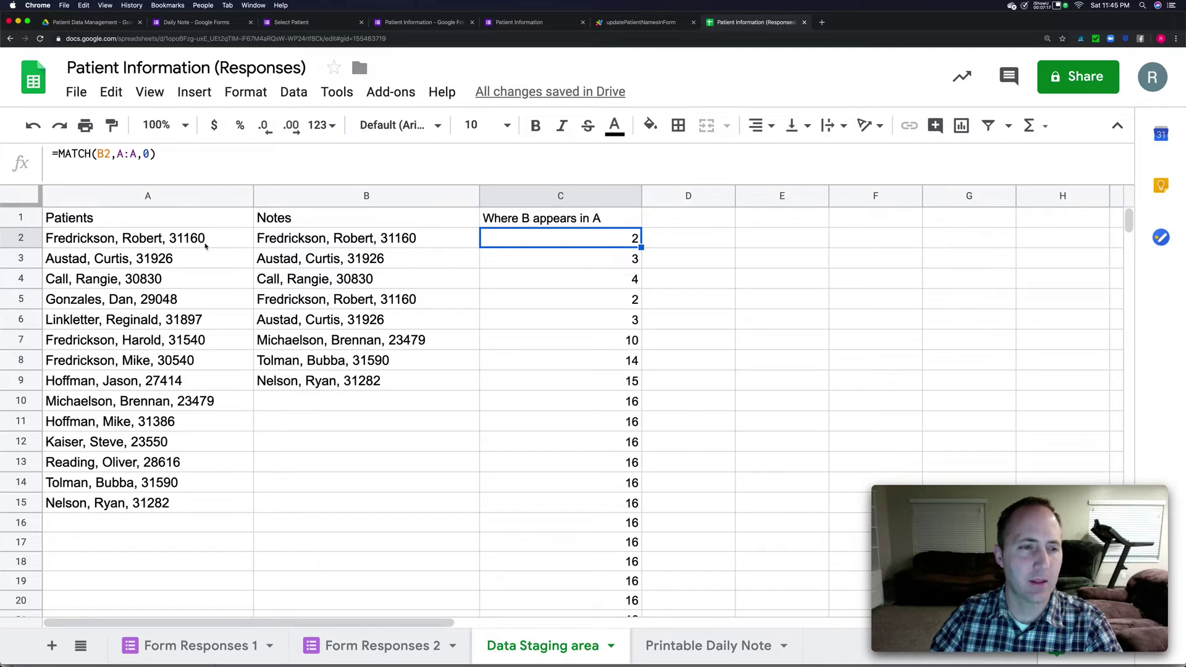
left_click_drag(198, 241, 185, 503)
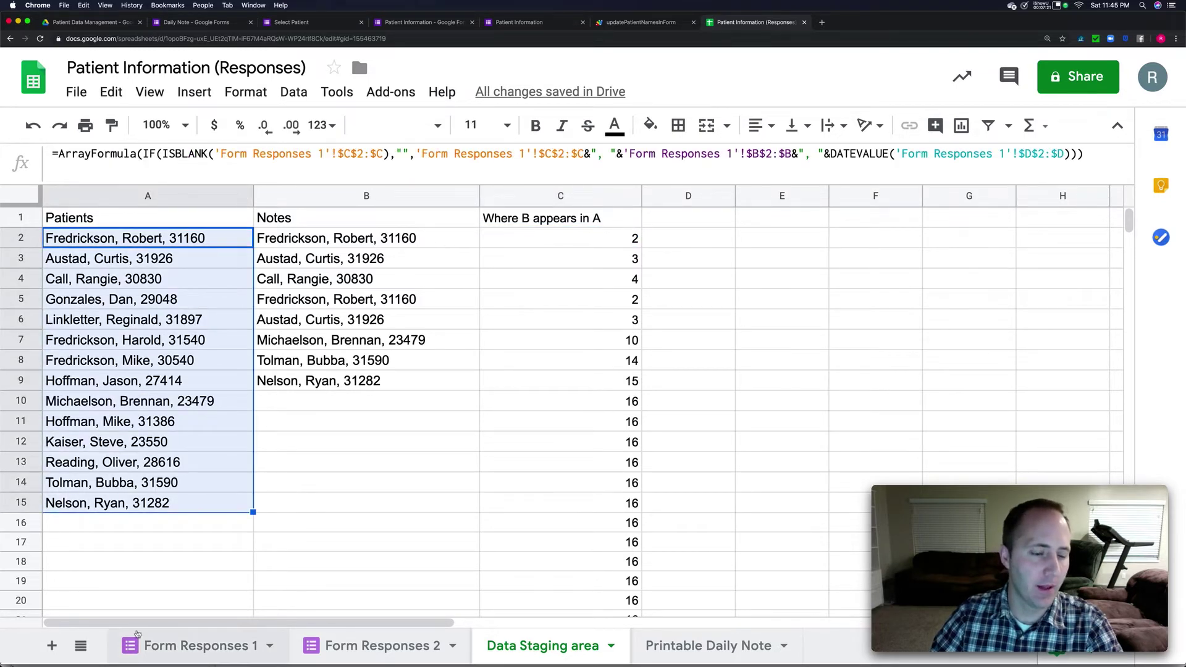
left_click(222, 653)
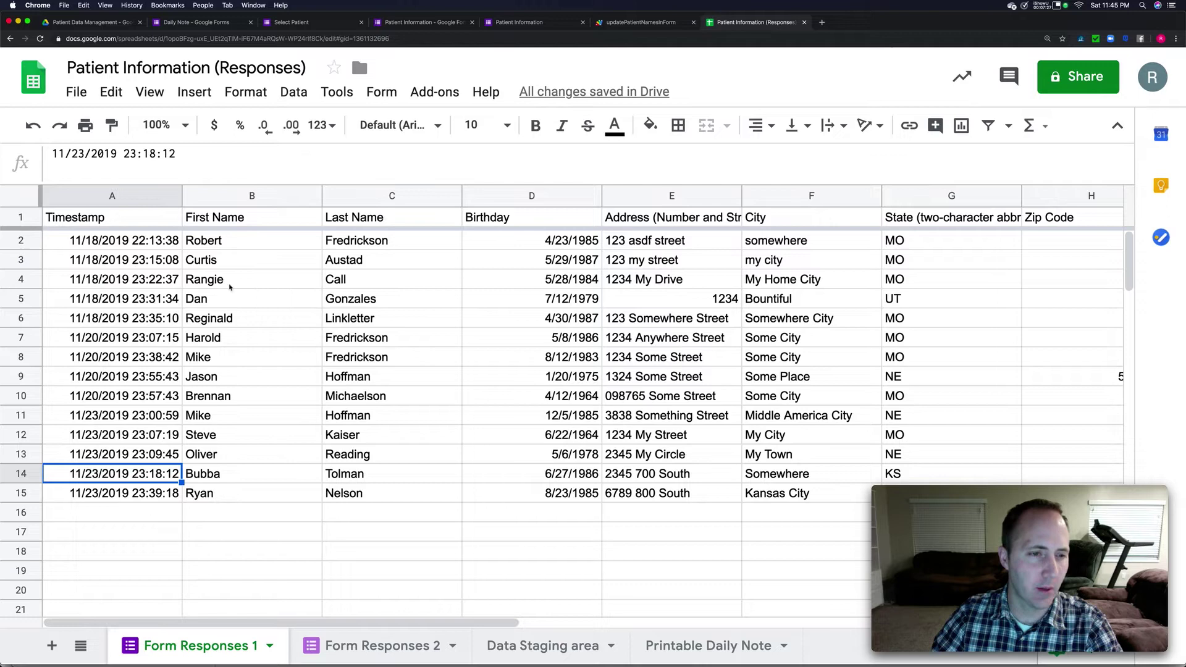
left_click(531, 653)
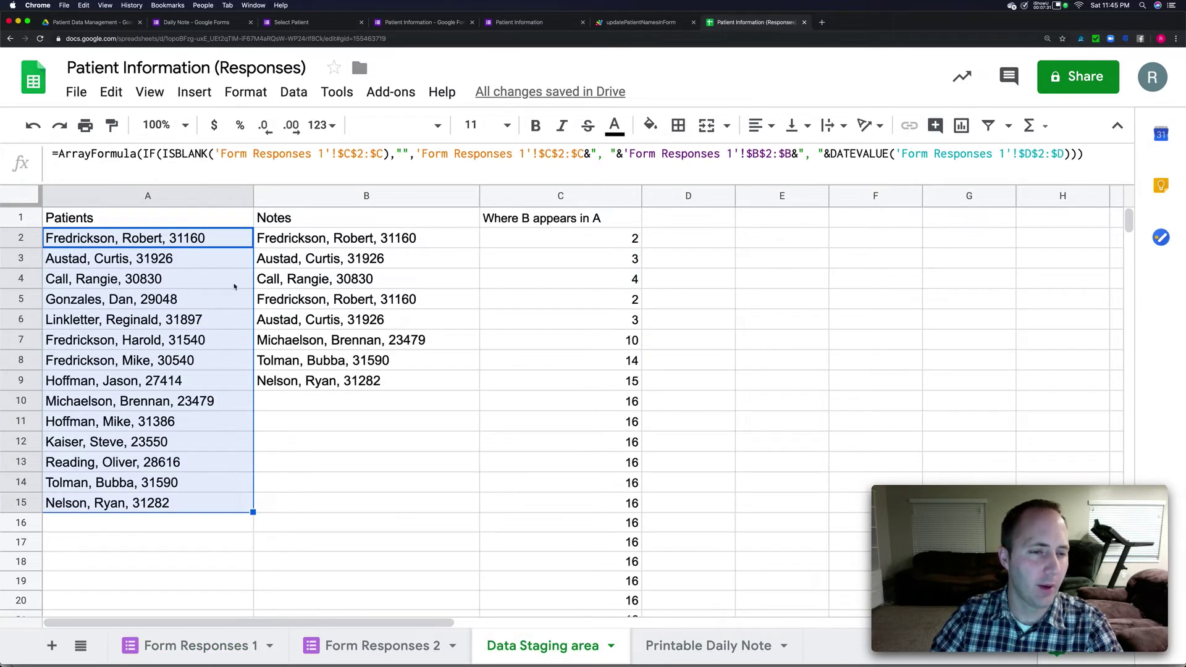
left_click(374, 301)
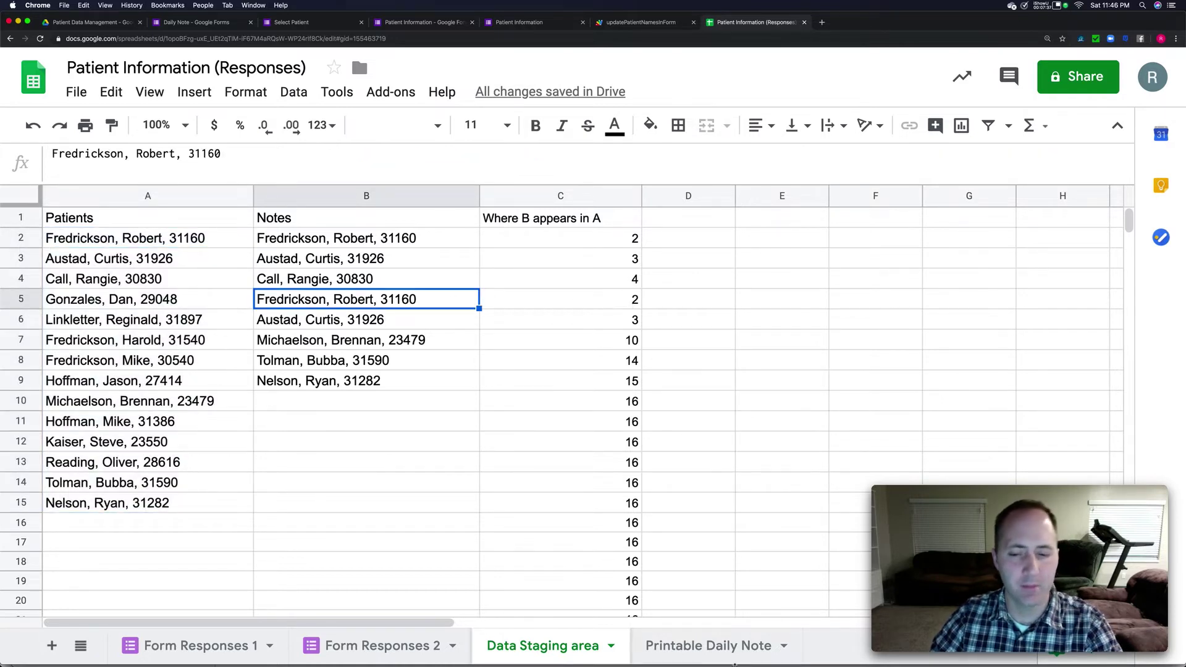
left_click(718, 652)
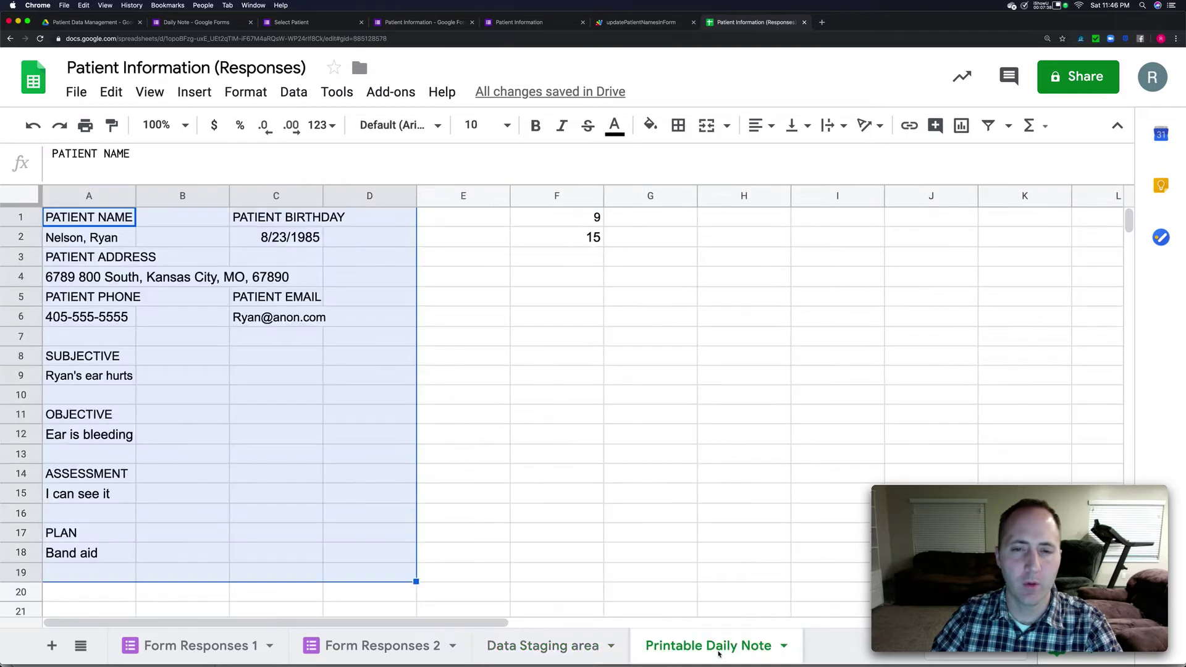
left_click(566, 218)
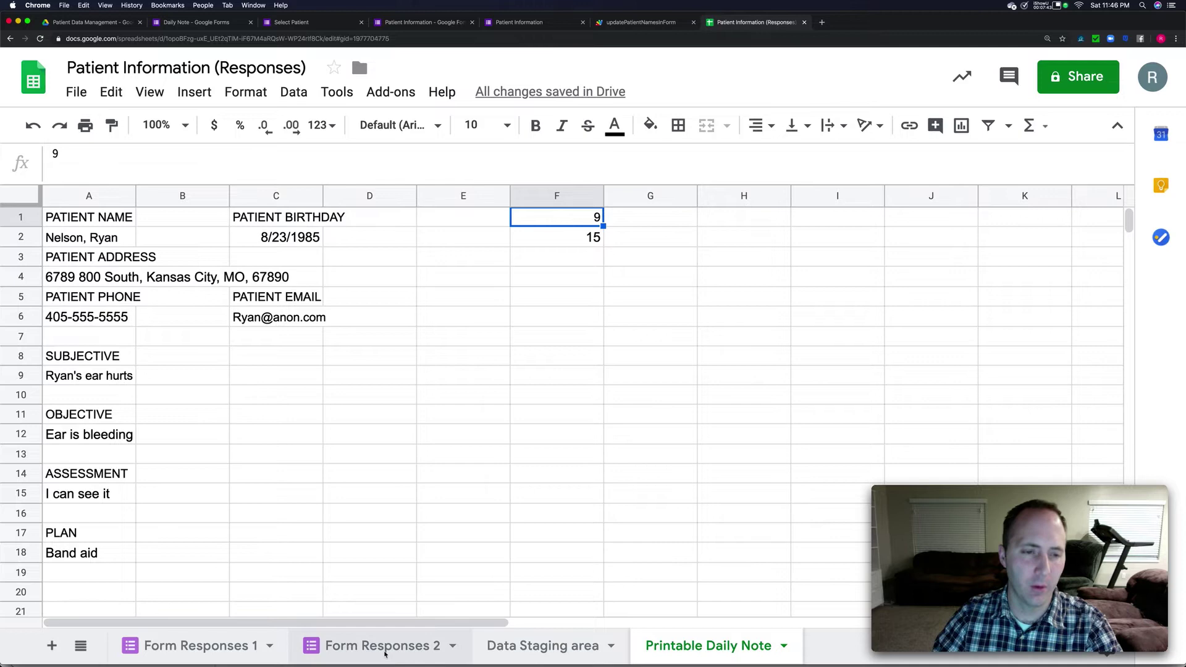
left_click(337, 643)
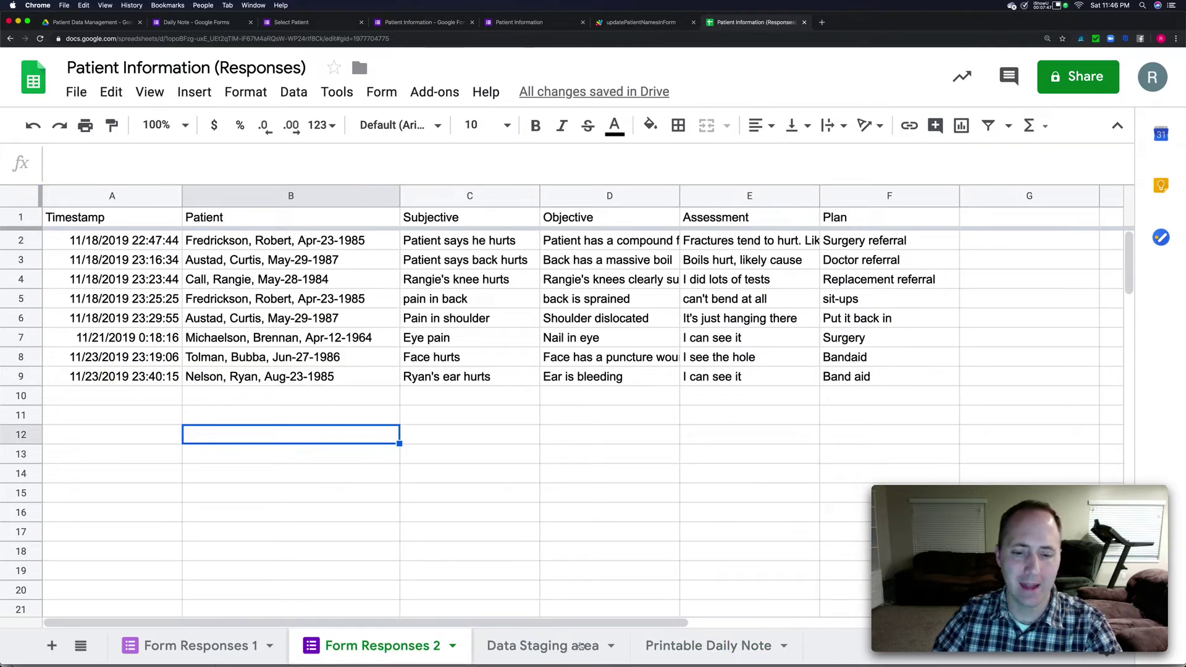
left_click(684, 653)
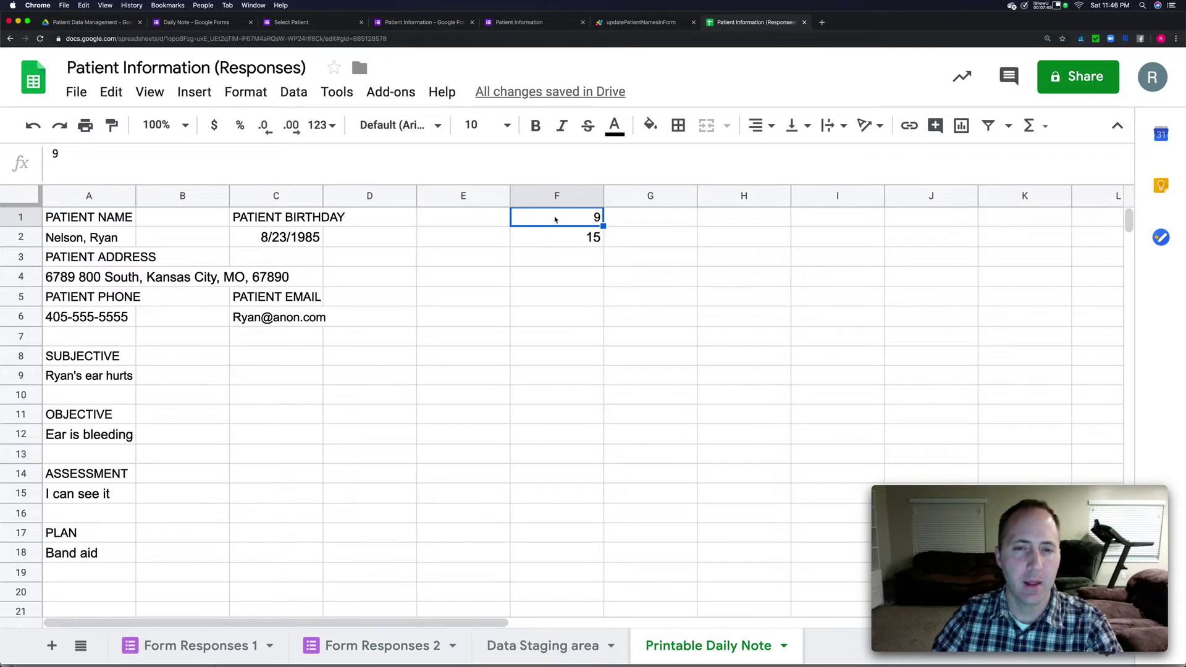
left_click(567, 236)
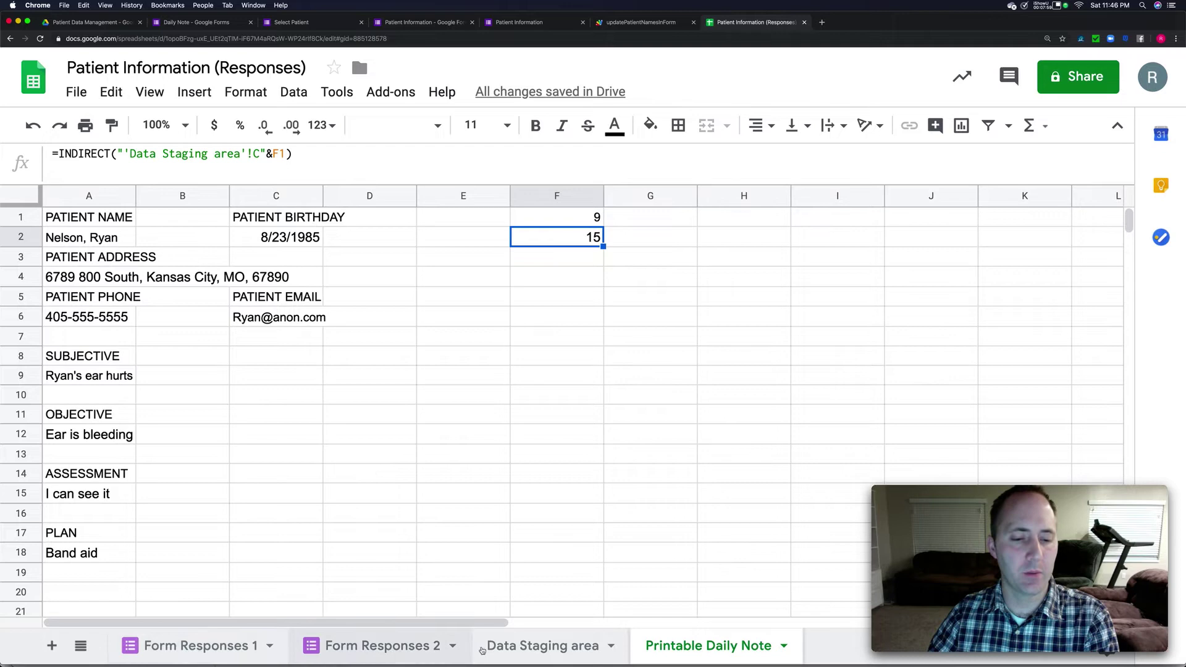
left_click(534, 647)
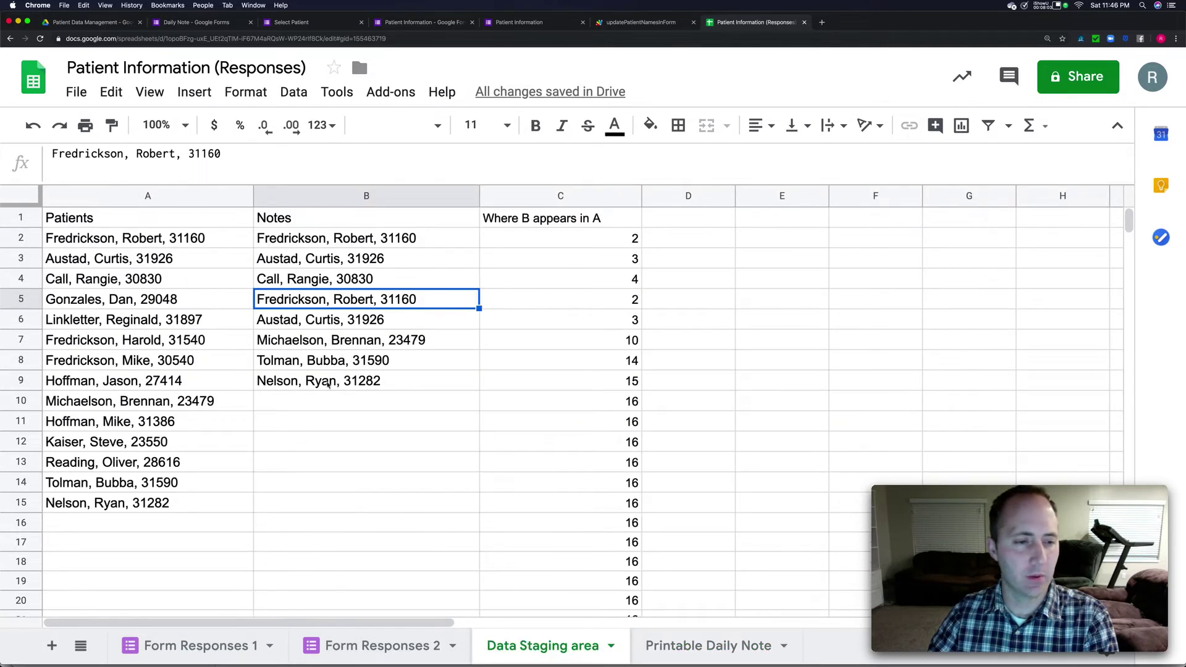
left_click(575, 383)
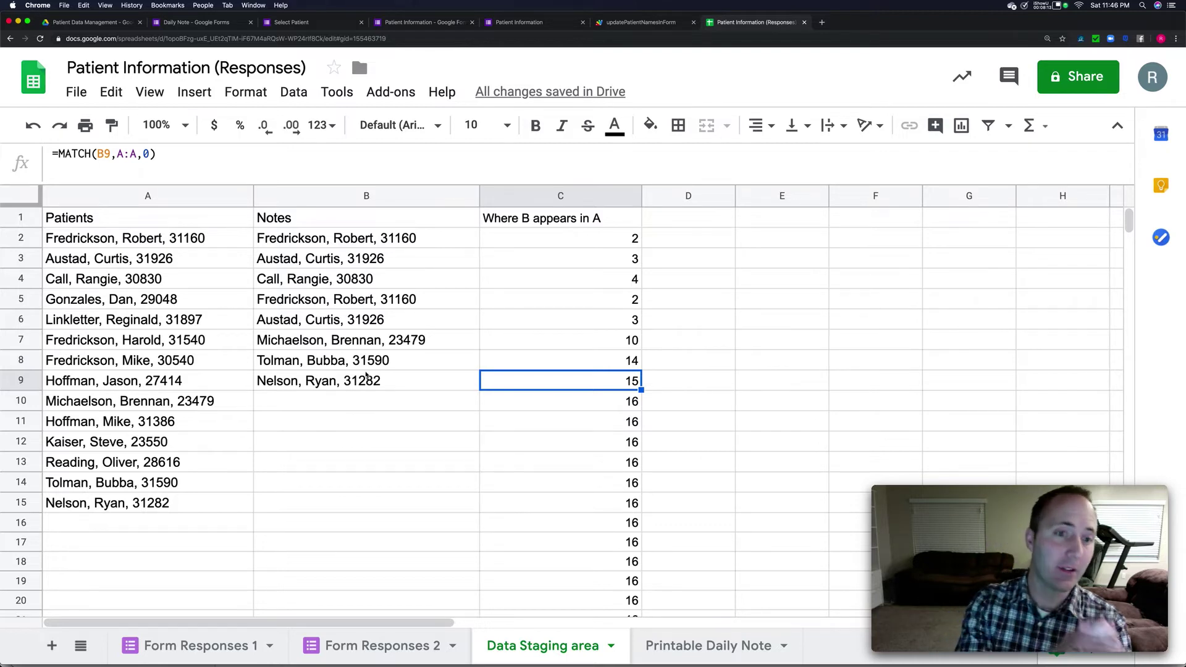
left_click(180, 244)
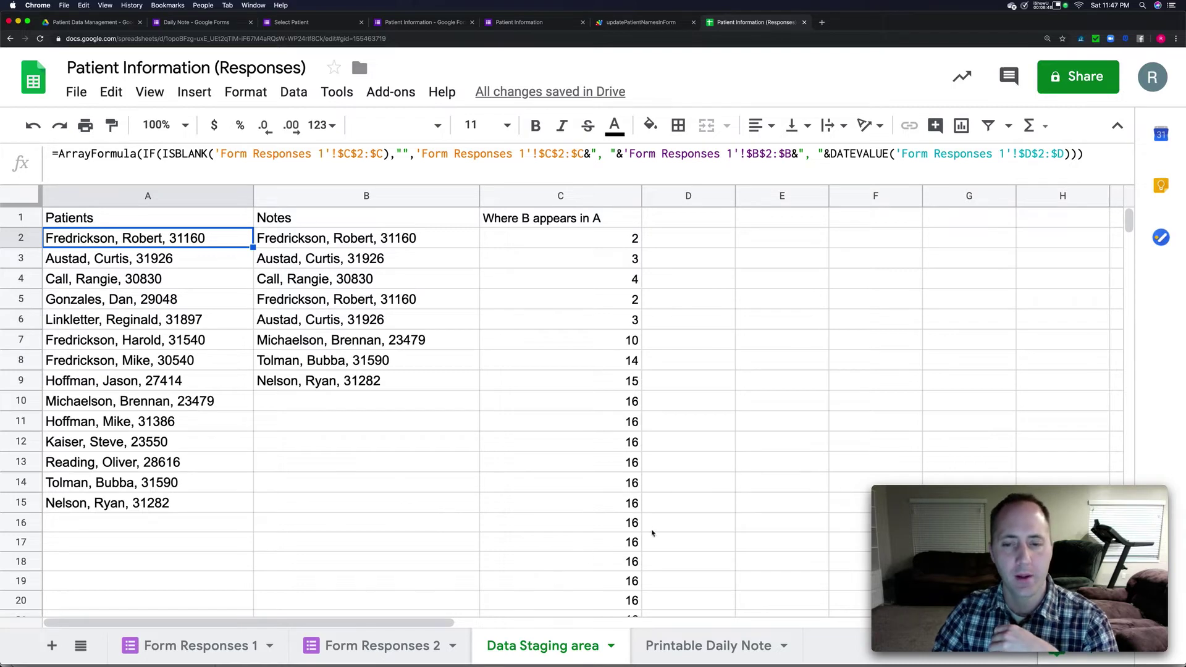
After checking the B5 note entry, set Printable Daily Note's row index F1 to 5.
left_click(710, 648)
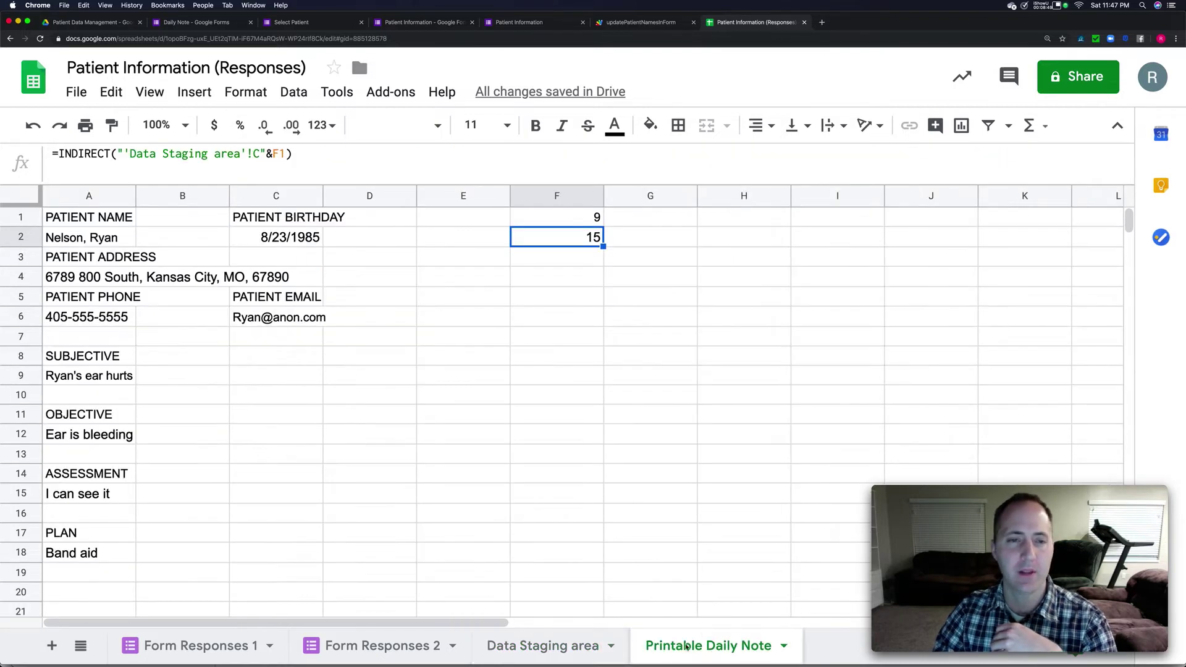
left_click(561, 220)
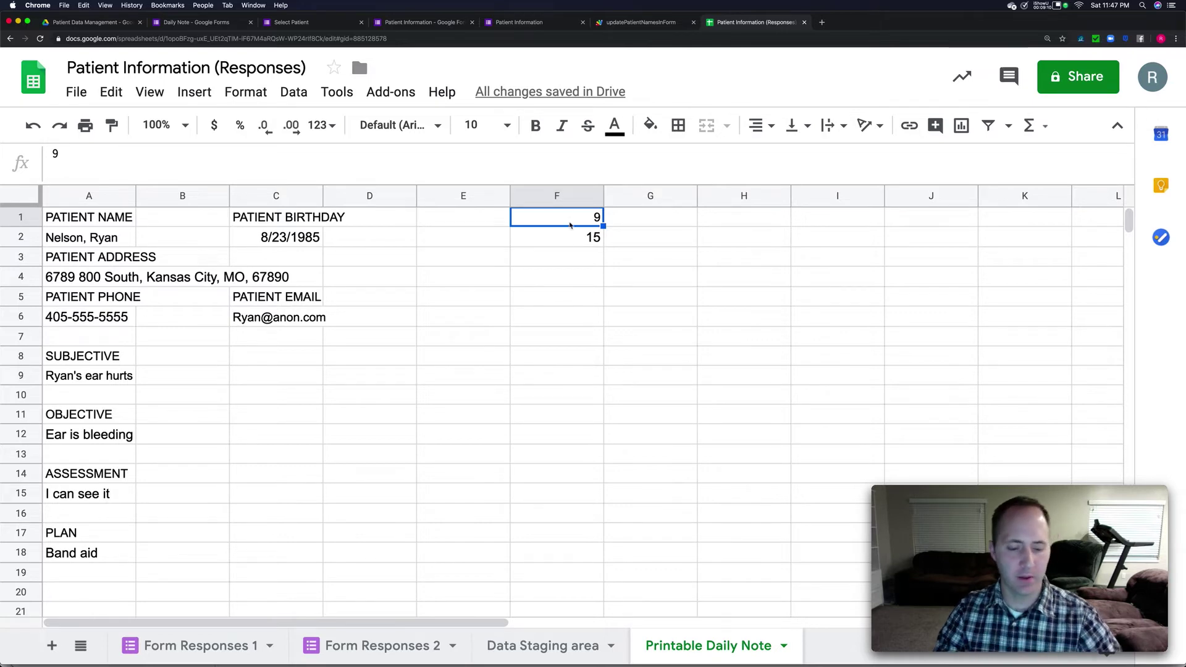
left_click(532, 646)
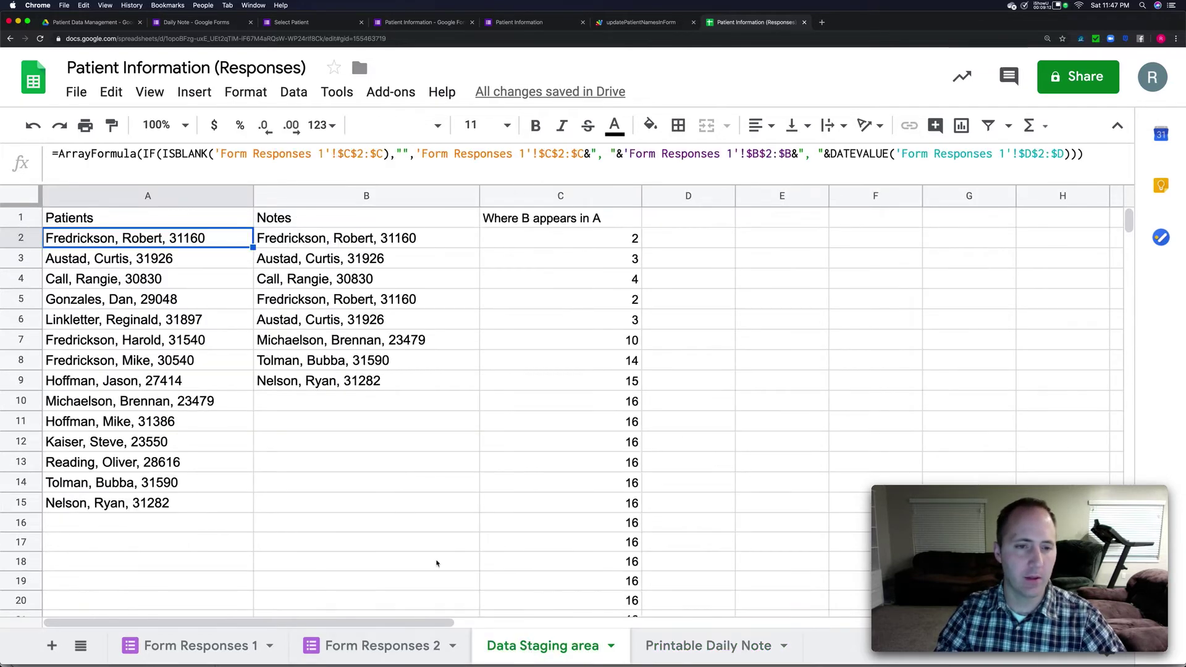
left_click(358, 299)
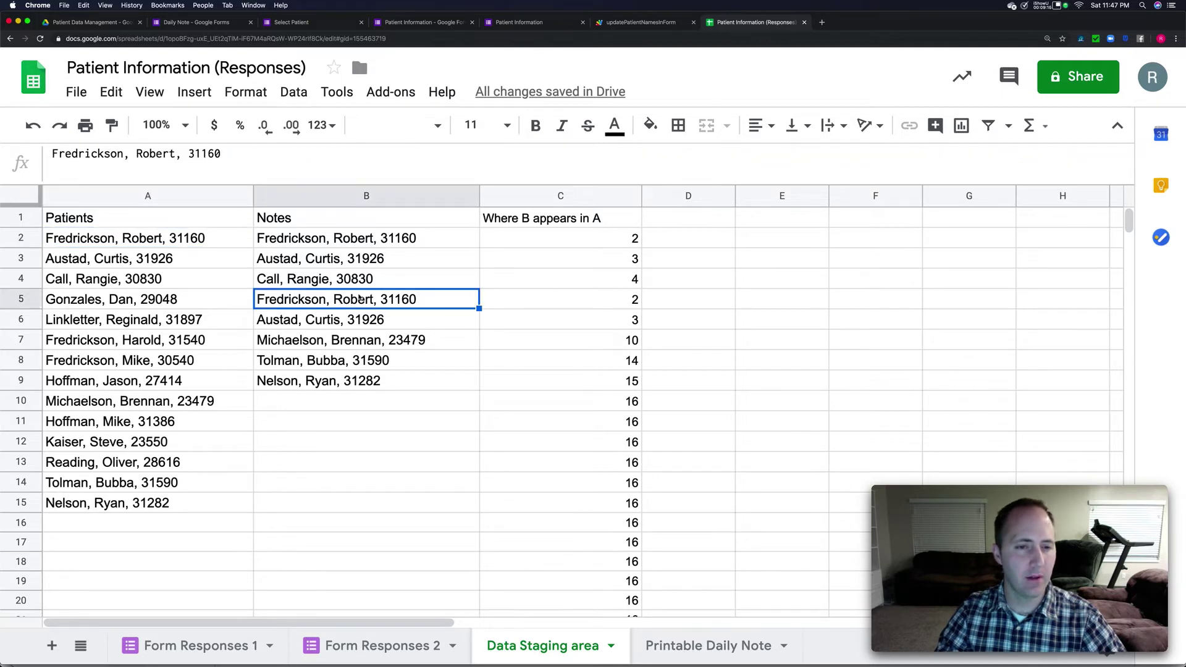
left_click(388, 646)
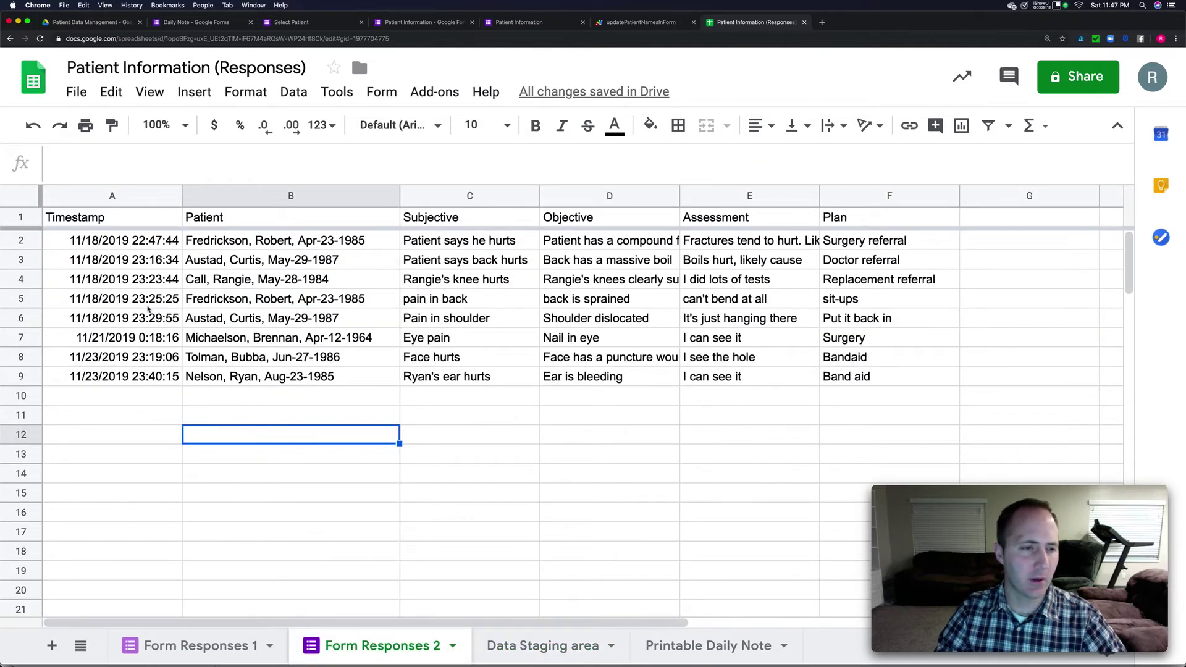
left_click(700, 645)
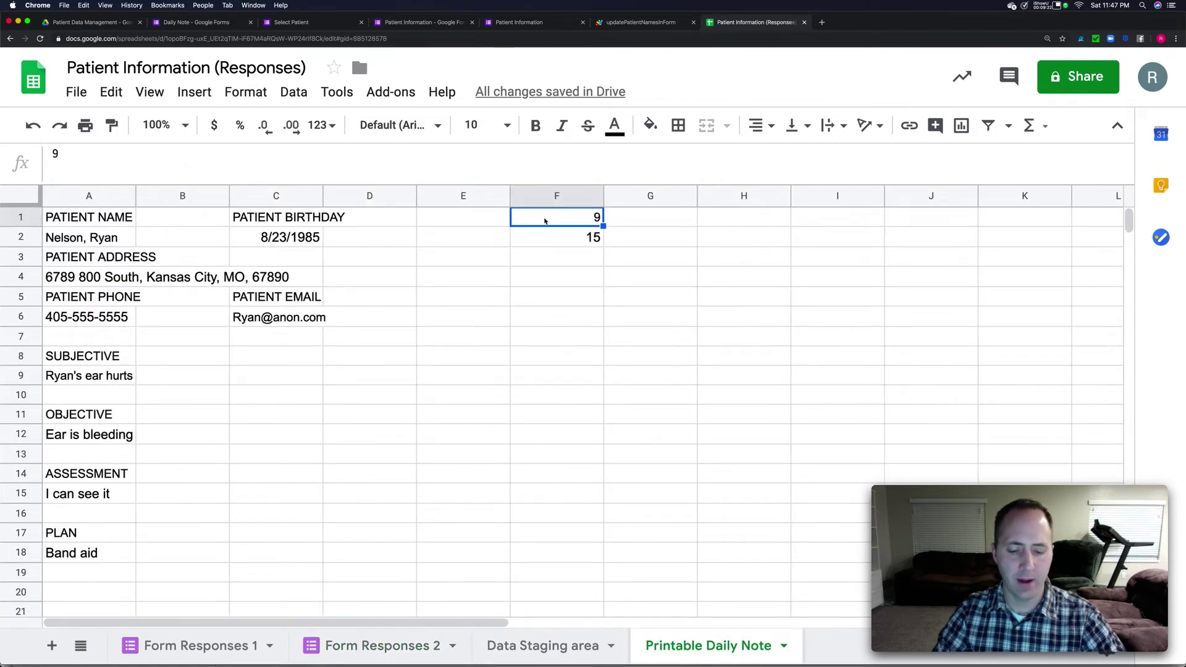
type("5")
key("Return")
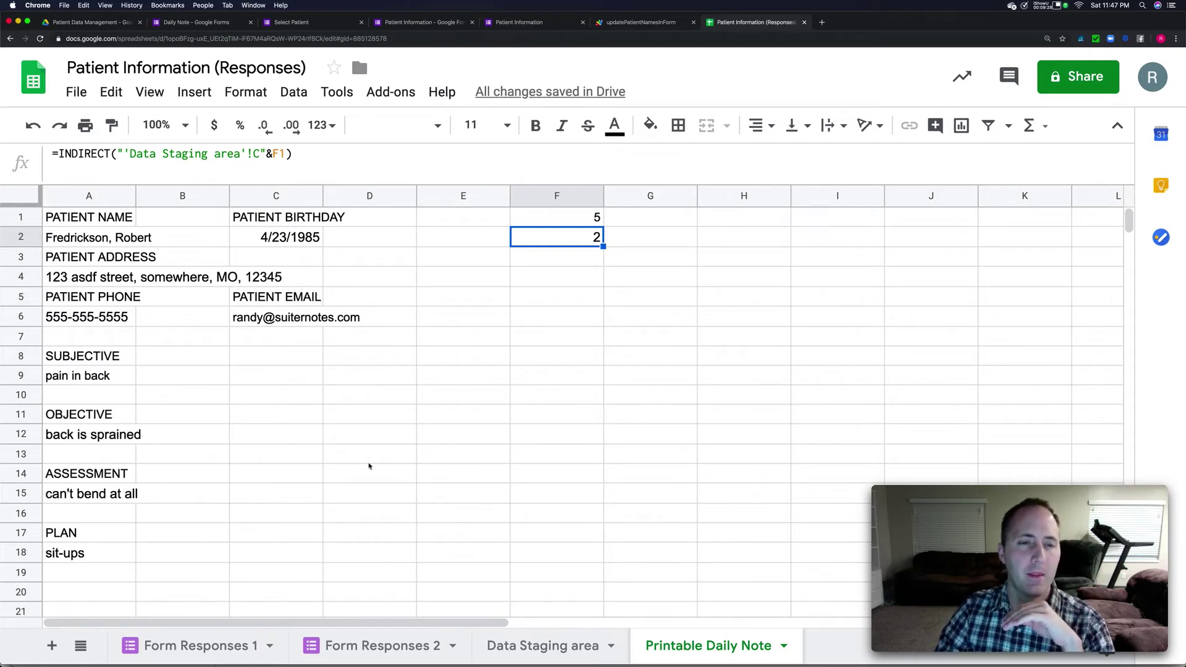
Replace the nested INDIRECT at the end of A2's patient-name formula with F2.
left_click(102, 240)
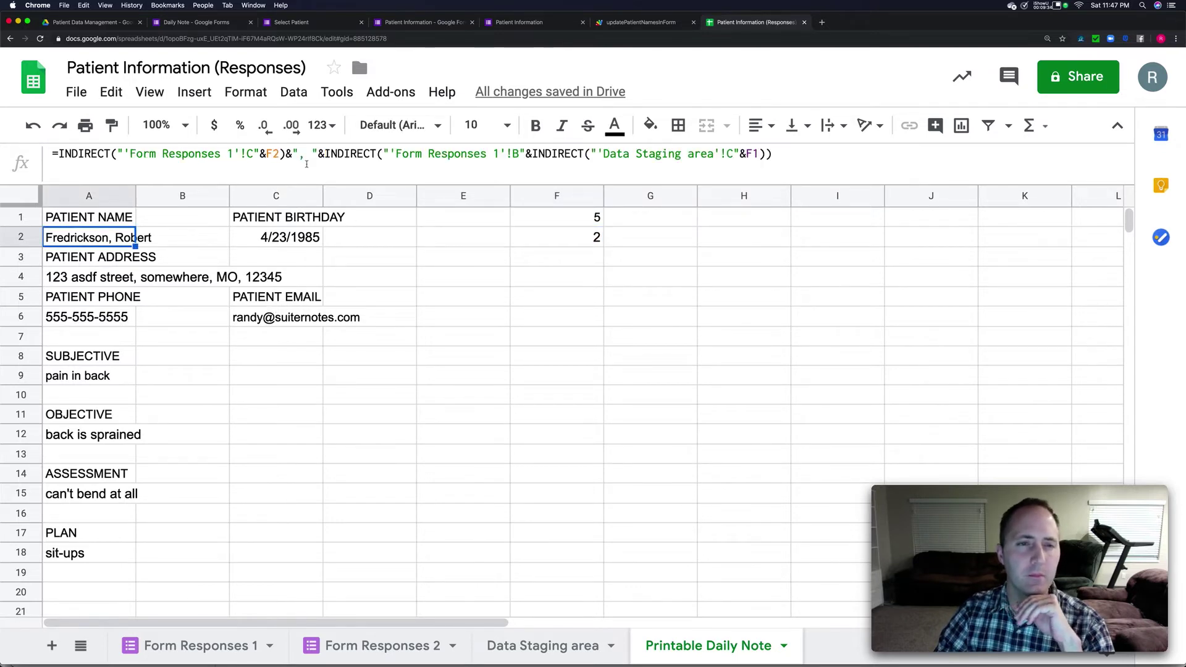
left_click(548, 157)
left_click_drag(532, 154, 765, 155)
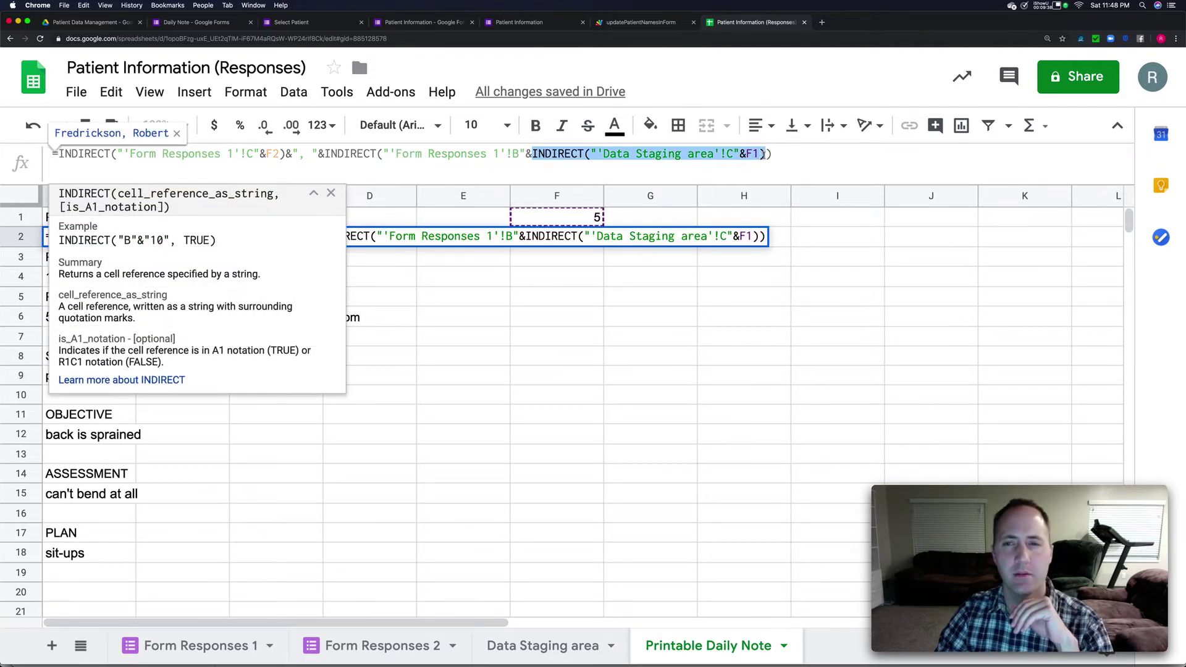
type("F2")
key("Return")
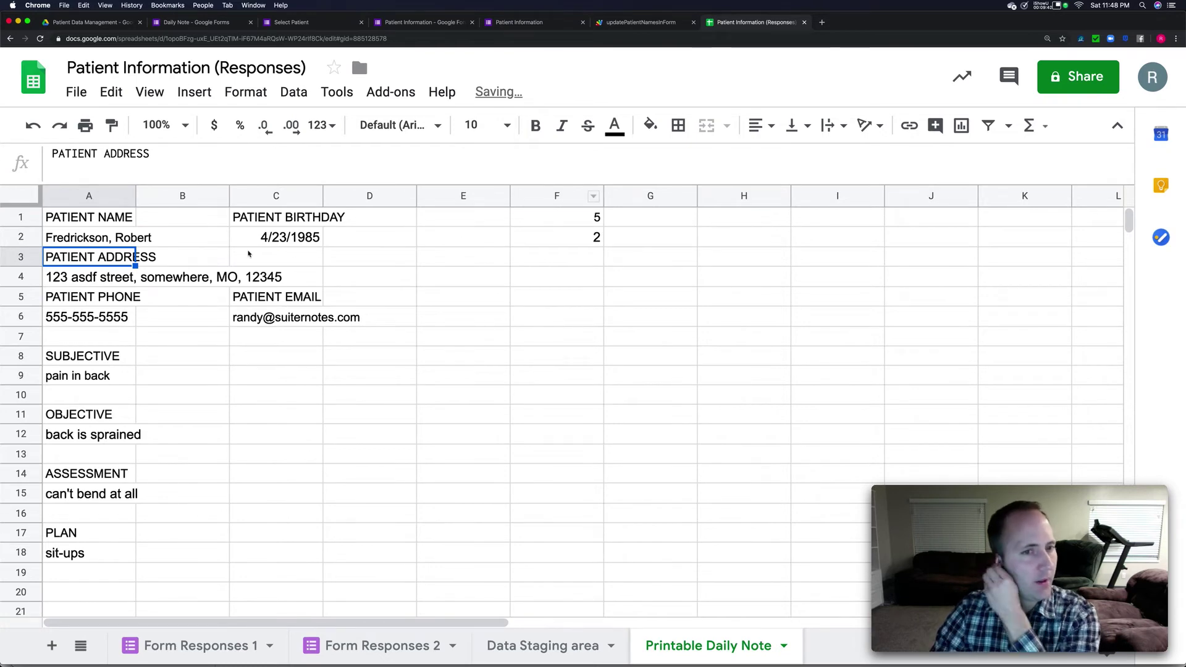
left_click(91, 238)
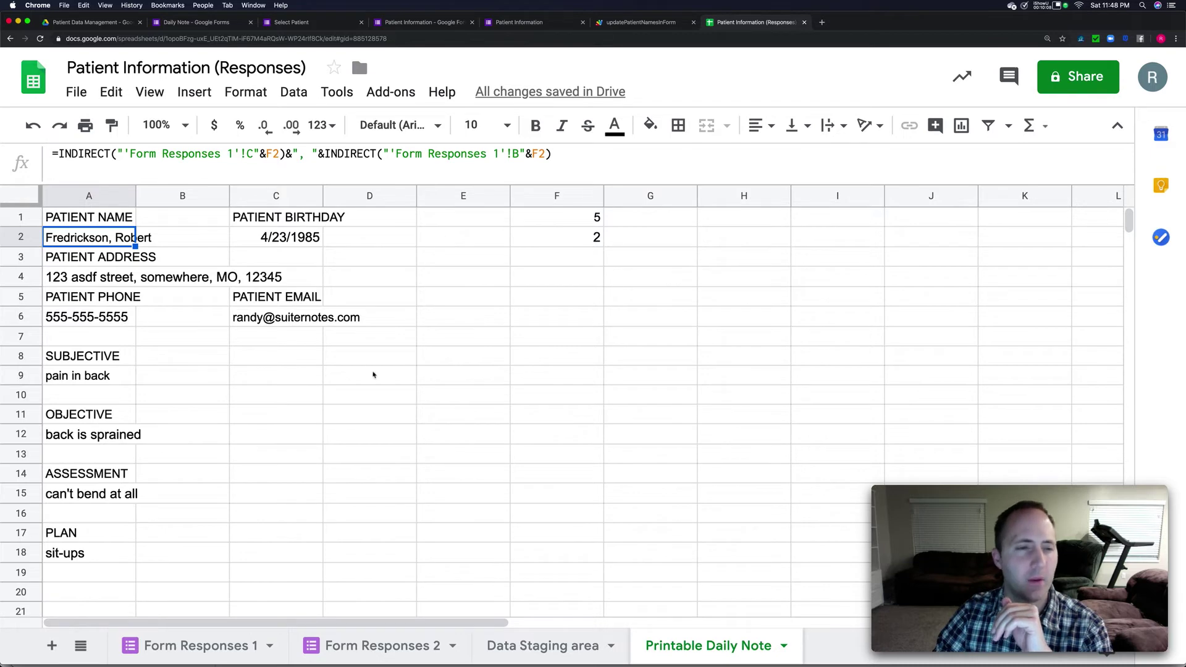
left_click(276, 237)
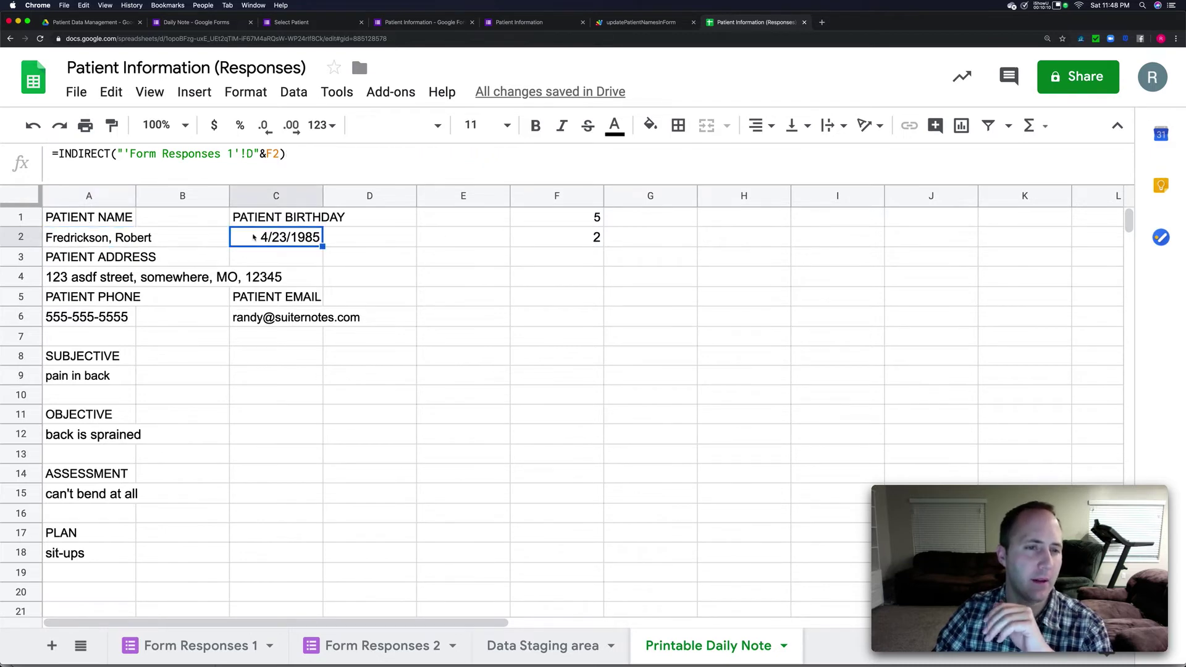
left_click(103, 279)
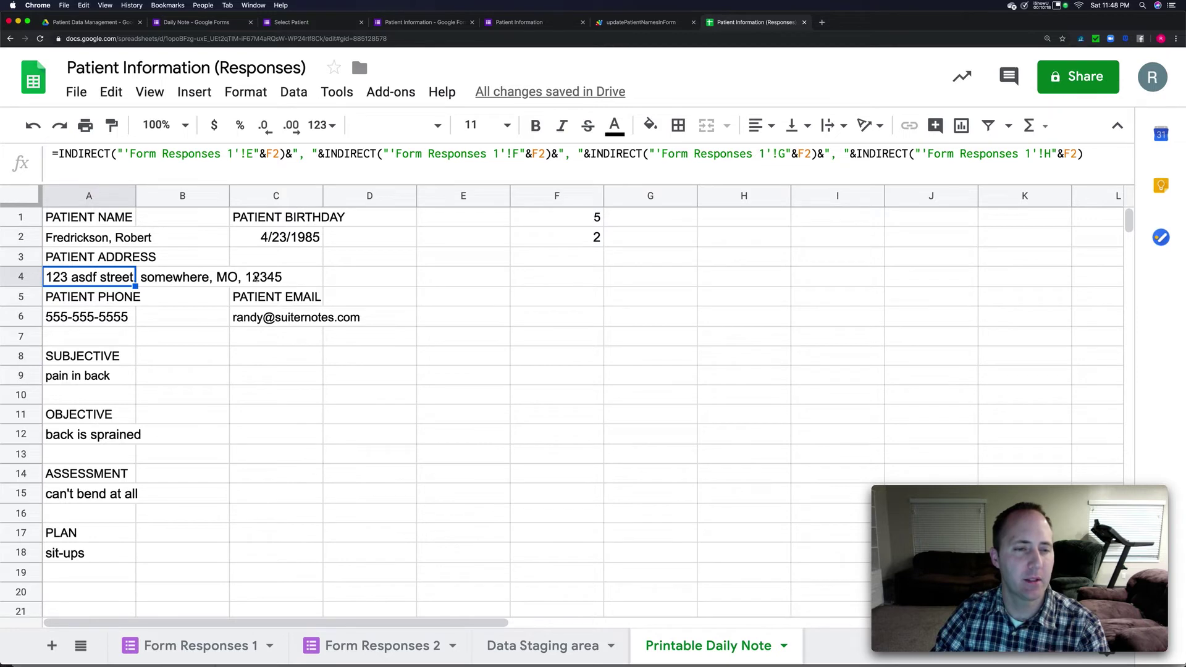
key("Down")
key("Down")
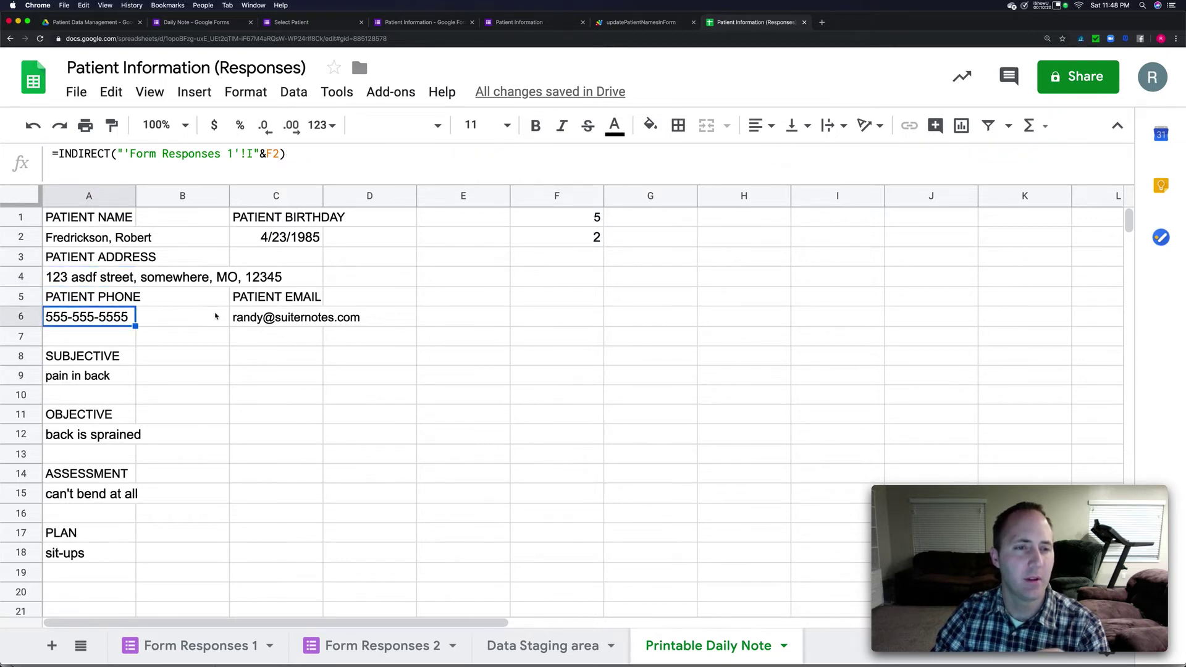
left_click(266, 318)
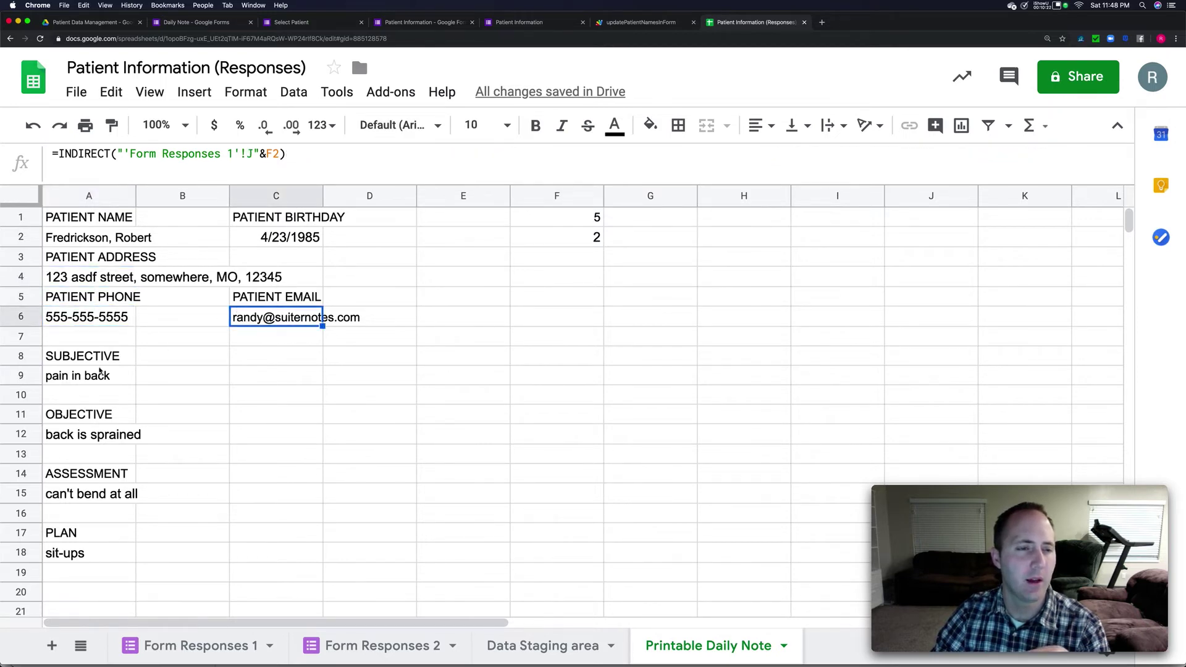
left_click(93, 376)
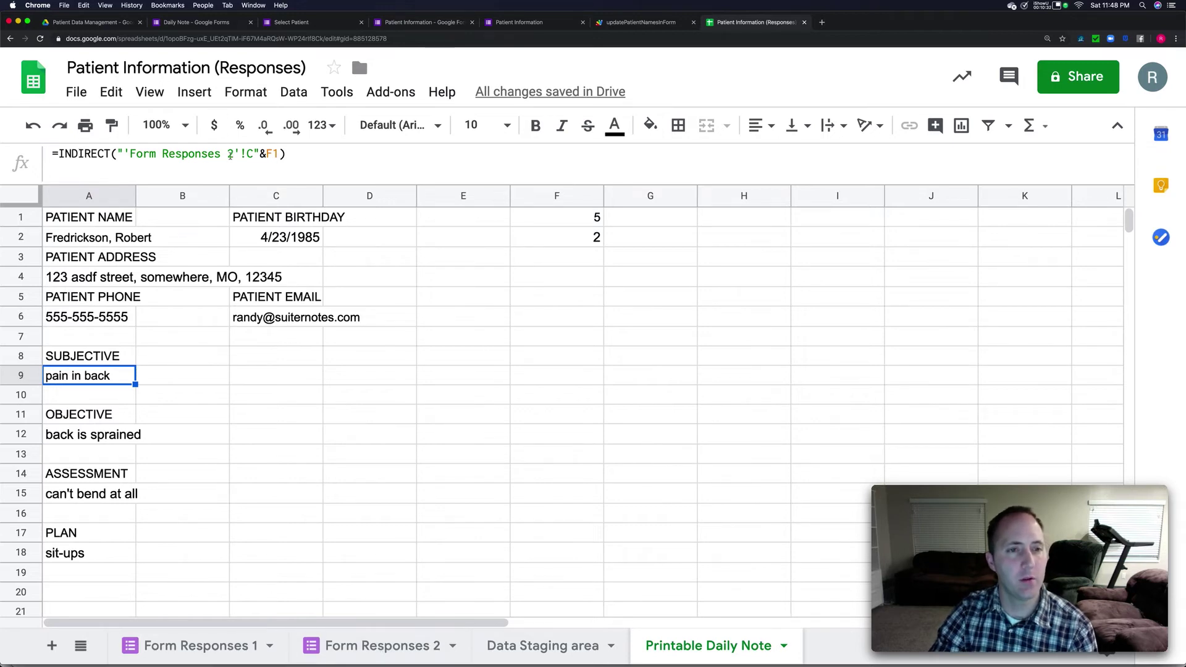
left_click(111, 434)
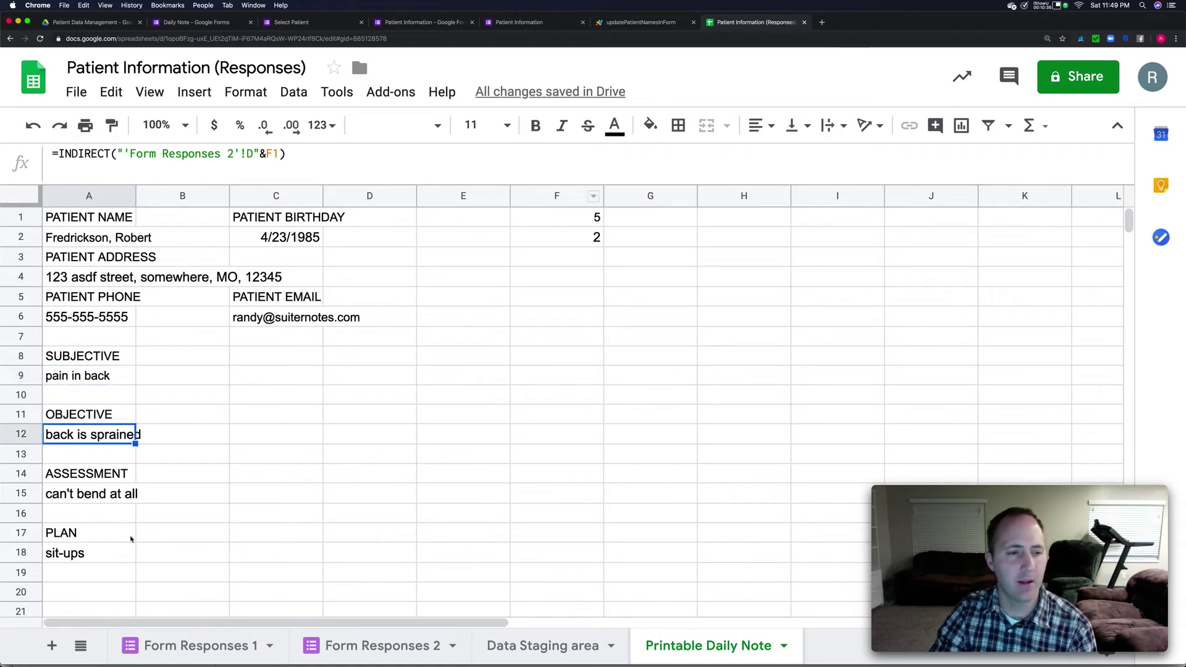
left_click(116, 476)
left_click(105, 494)
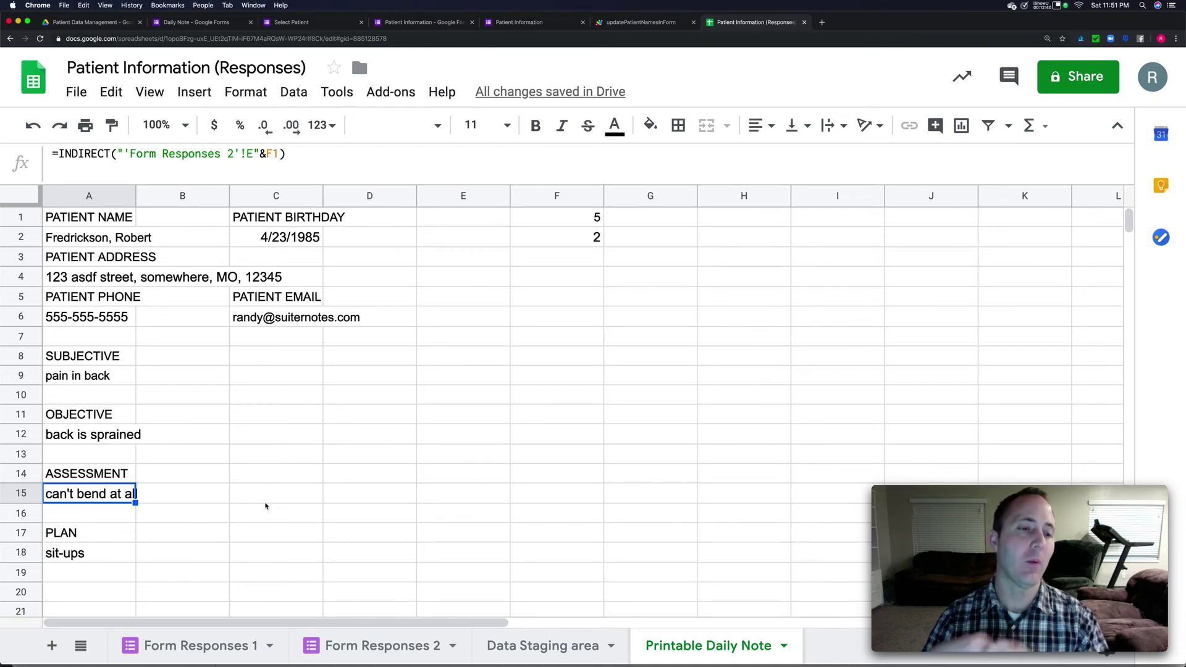
left_click(358, 655)
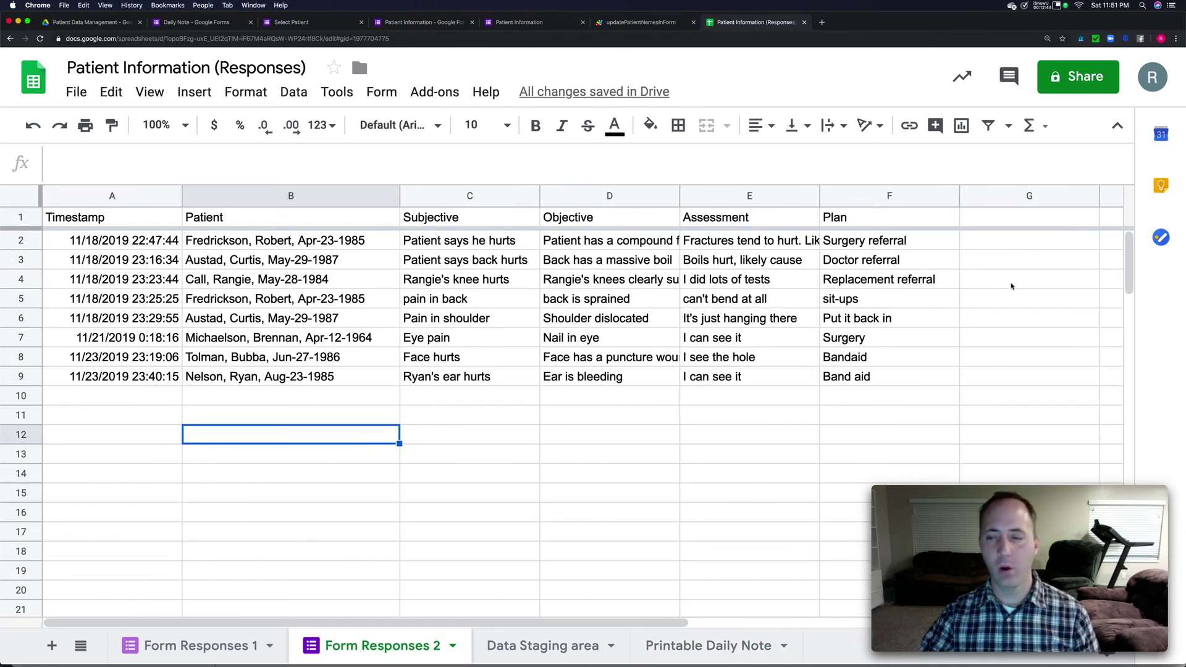
left_click(1062, 239)
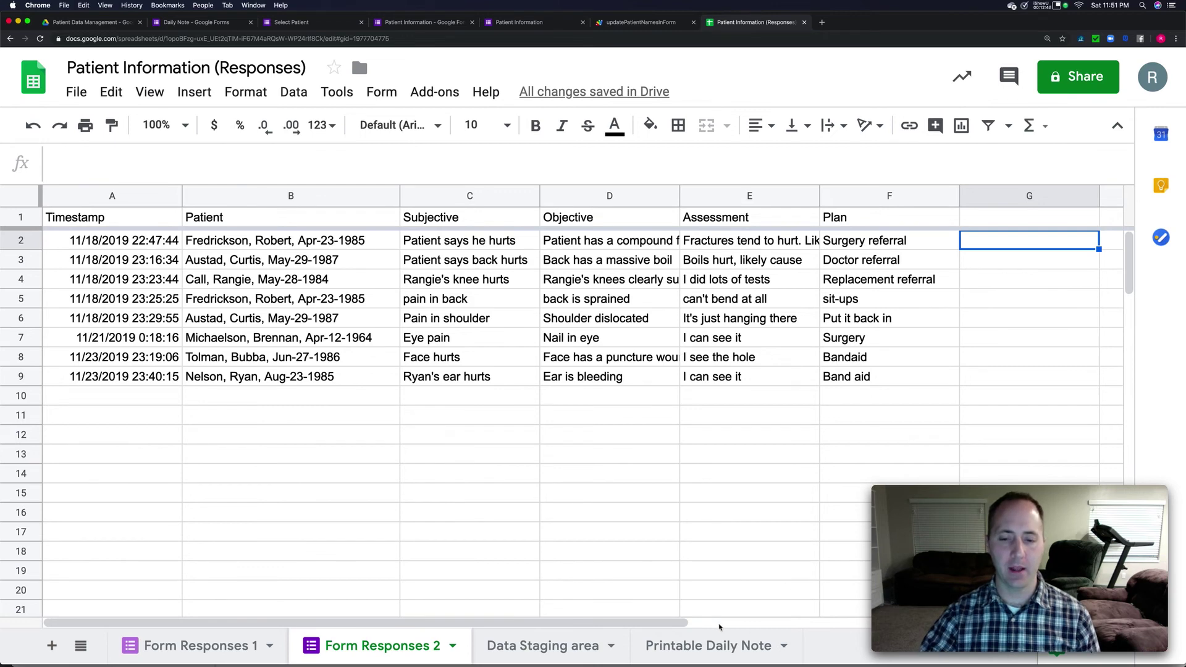
left_click(707, 657)
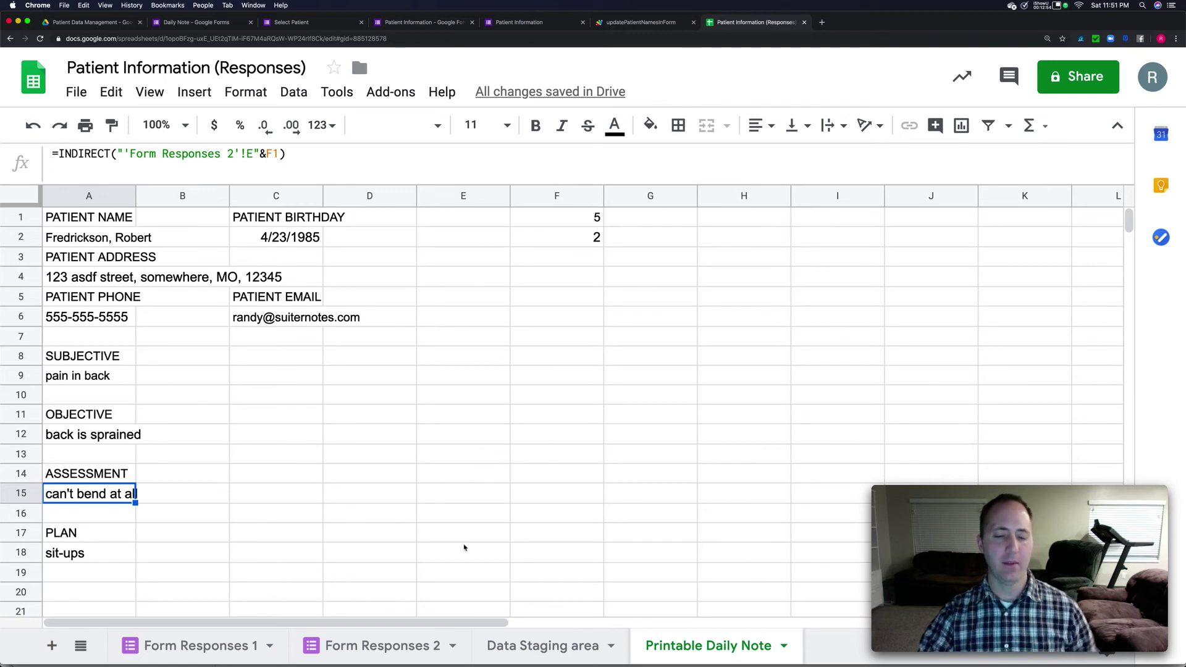
scroll(328, 573, "down", 1)
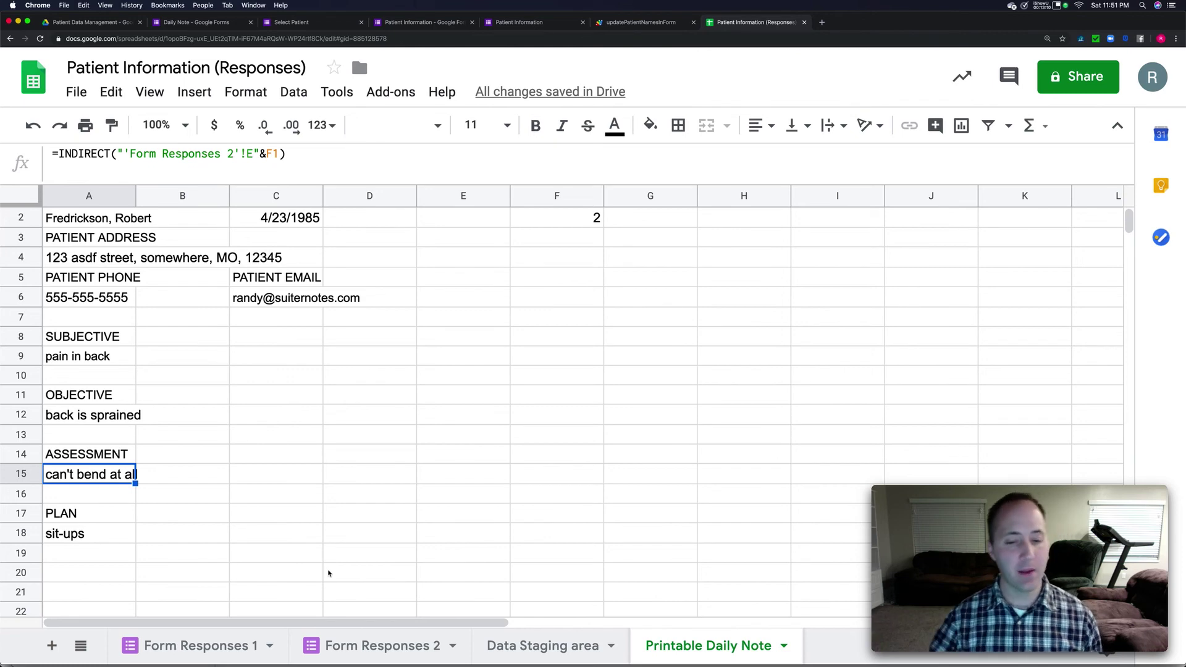
scroll(459, 477, "up", 1)
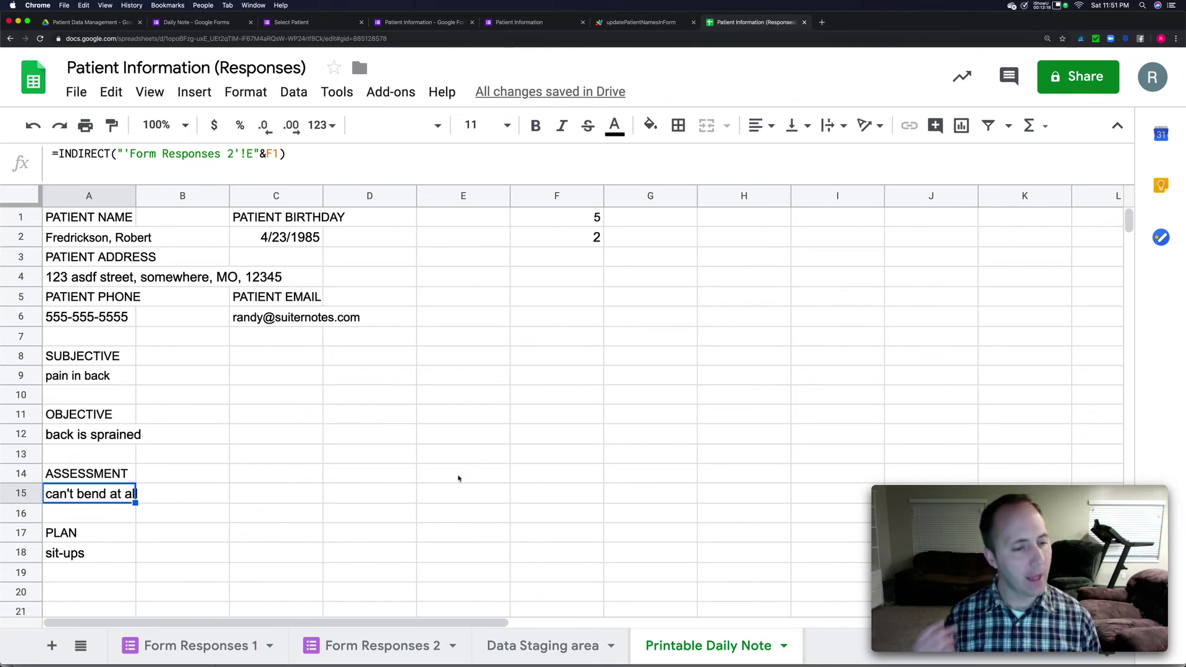
Select the Patient column B on Form Responses 2 and open Find in sheet.
left_click(388, 647)
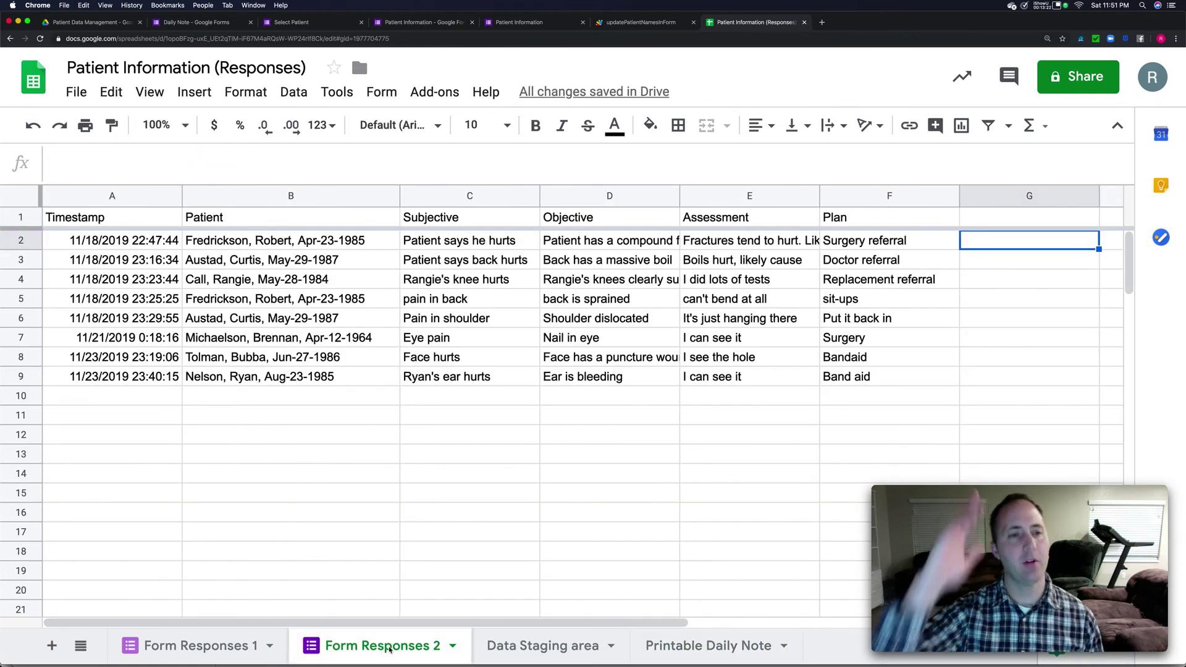
left_click(262, 197)
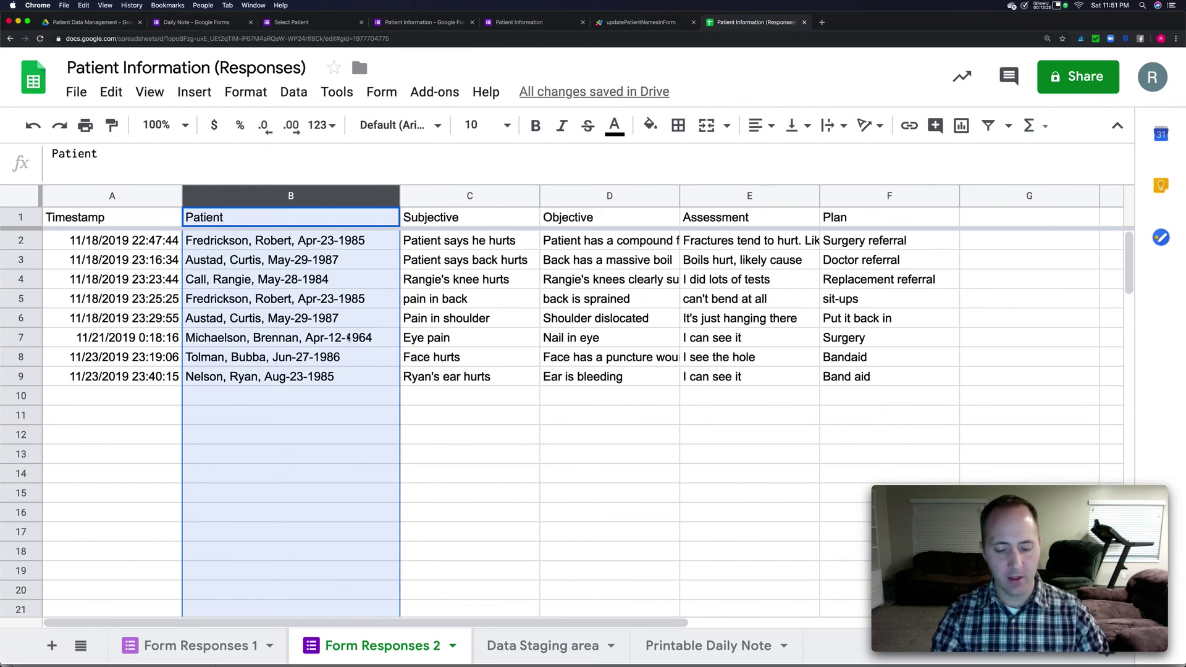
key("super+f")
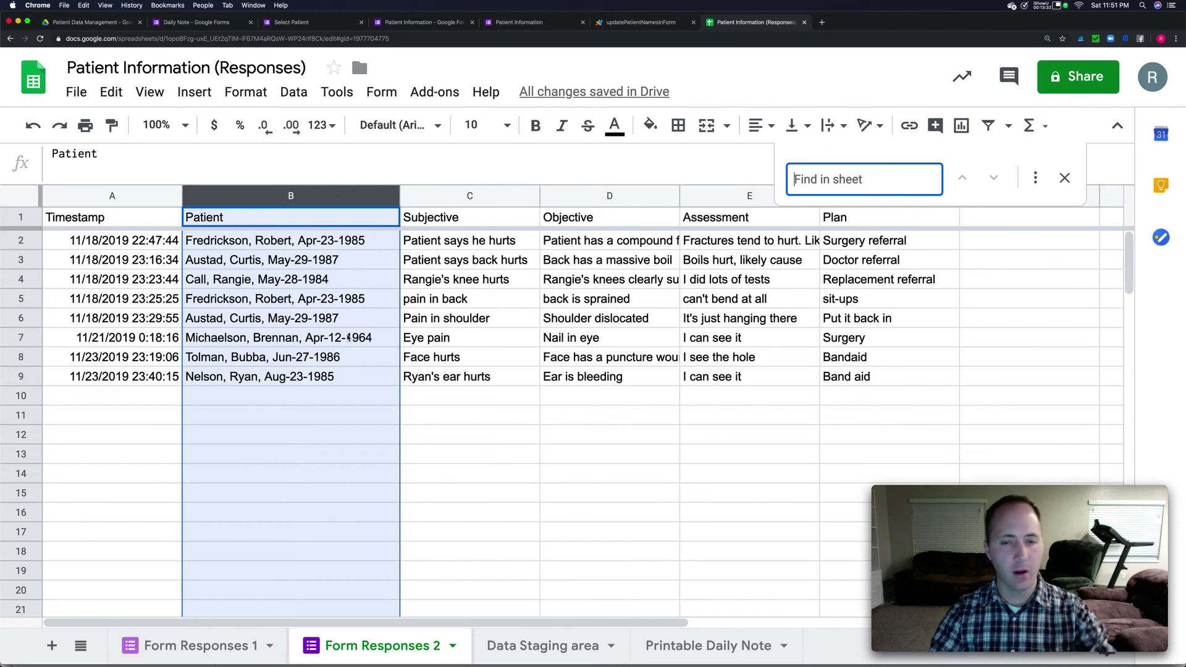
Go back to the Printable Daily Note showing row 5's back-pain note.
left_click(709, 645)
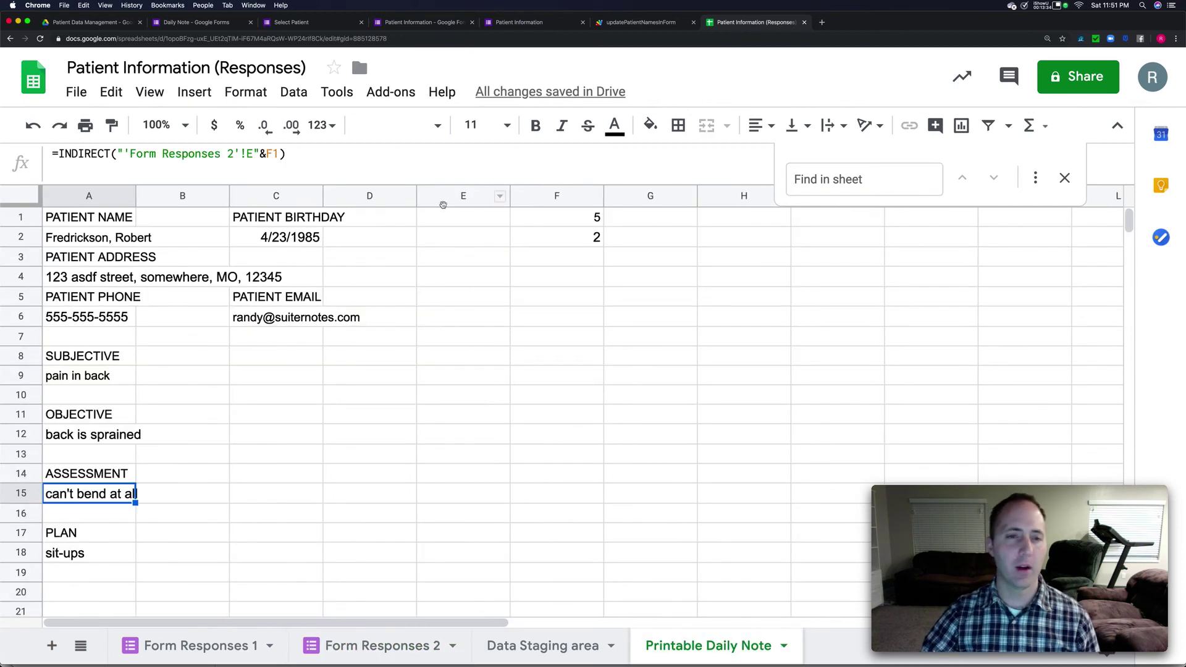